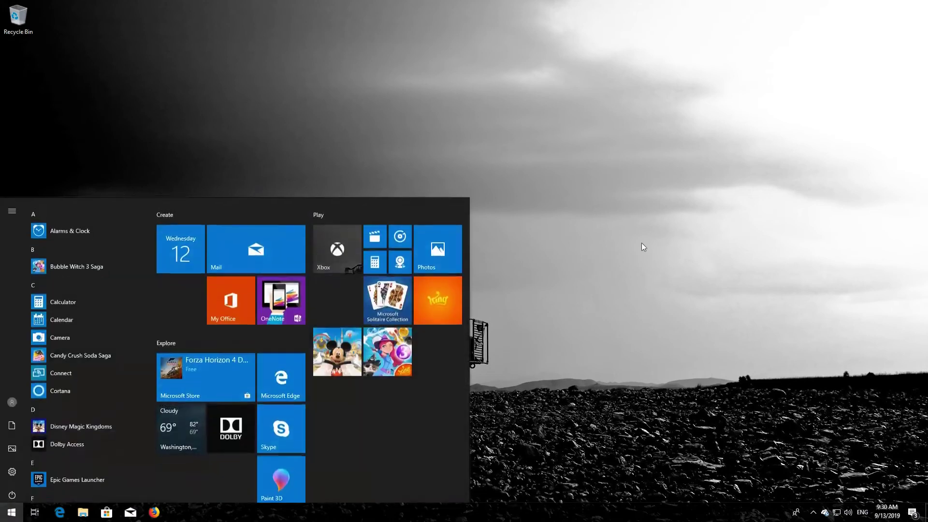
Search Windows for "troubleshoot" and open the Troubleshoot system settings.
text(troubleshoo)
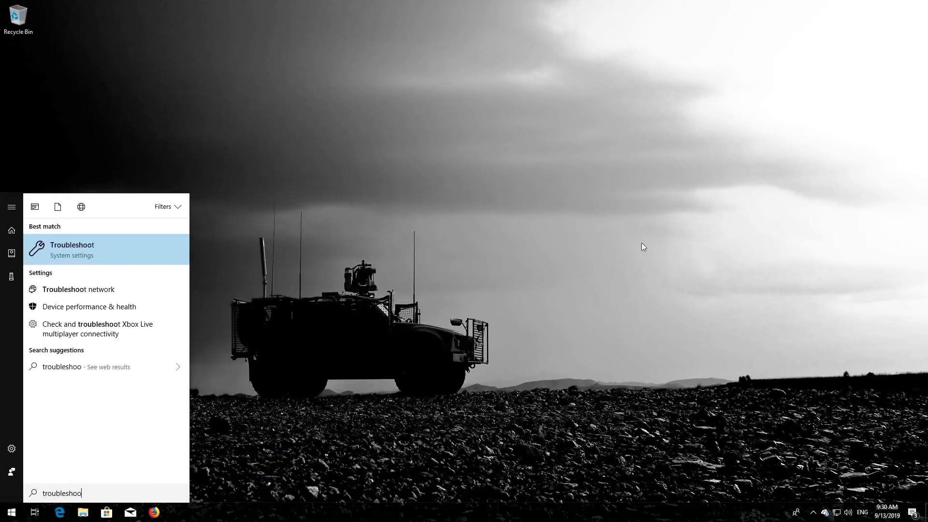
text(t)
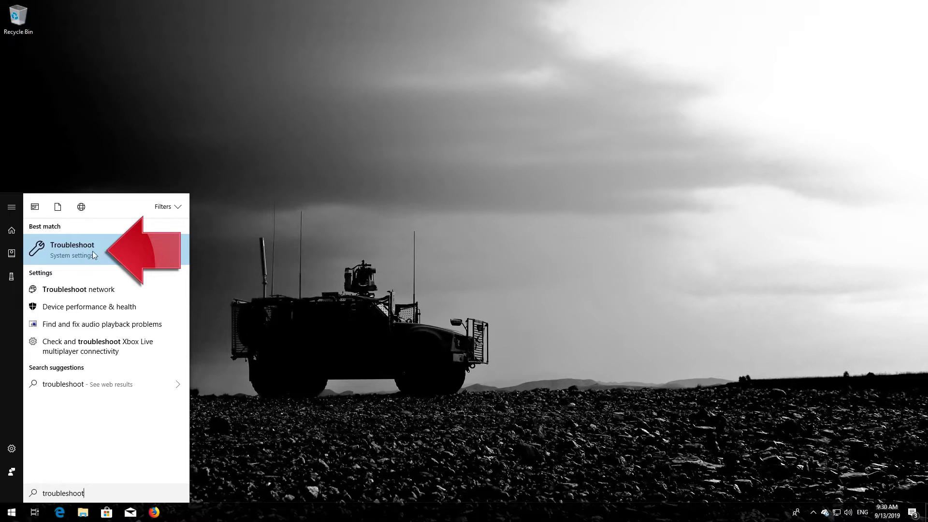
click(69, 248)
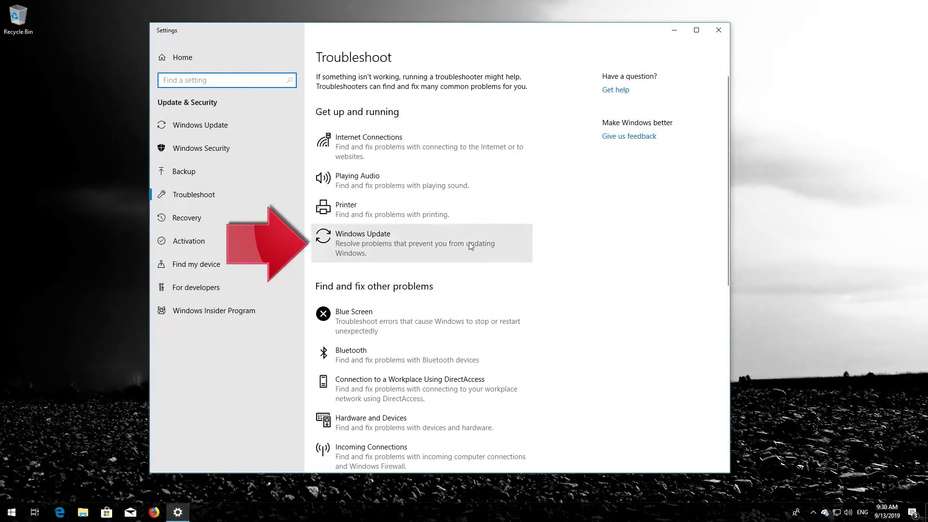
Run the Windows Update troubleshooter, apply the fix for downloading and installing pending updates, and close the troubleshooter.
click(391, 244)
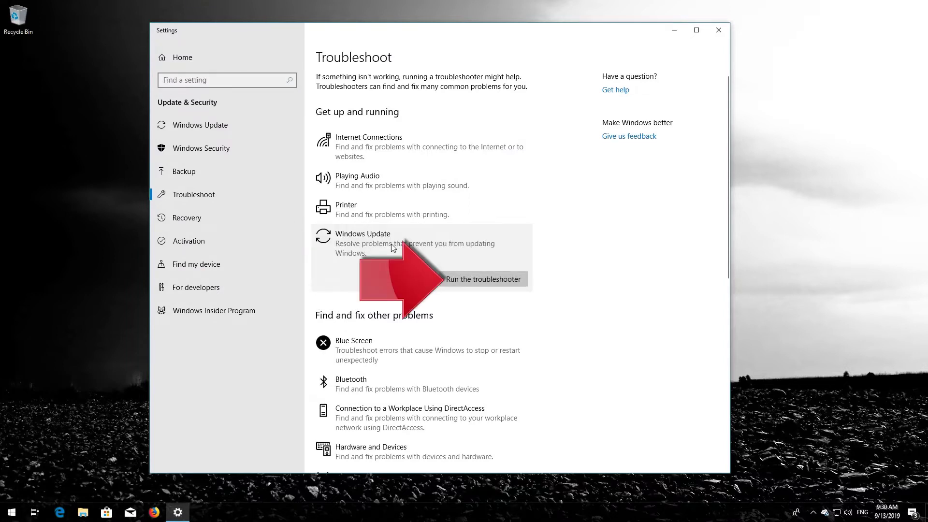
click(477, 283)
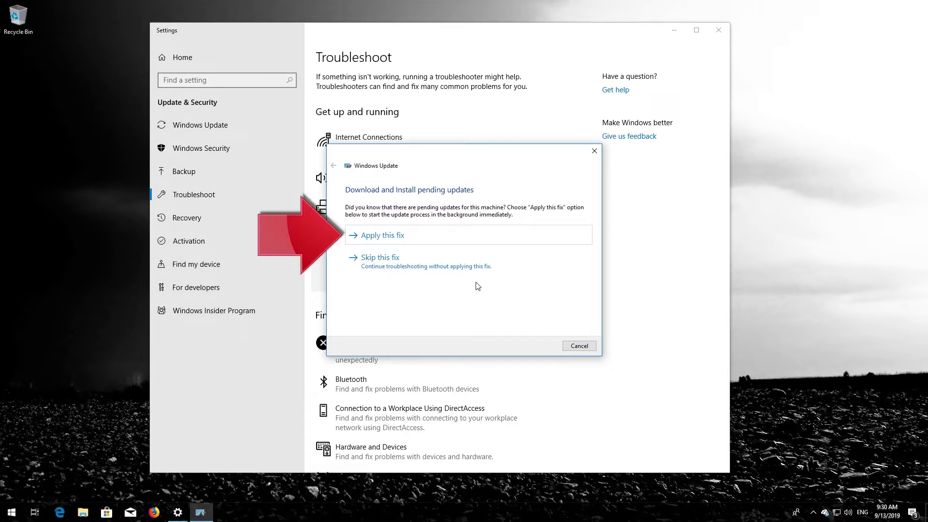
click(411, 238)
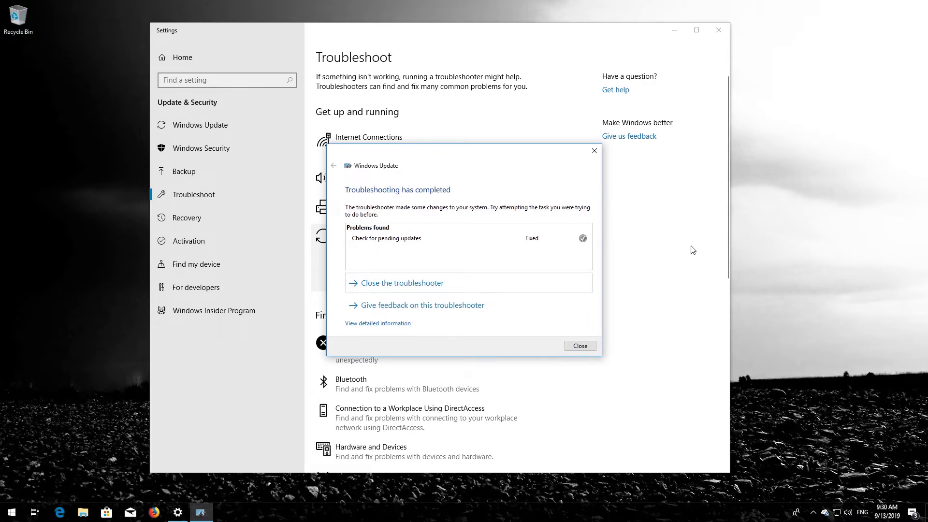
click(581, 346)
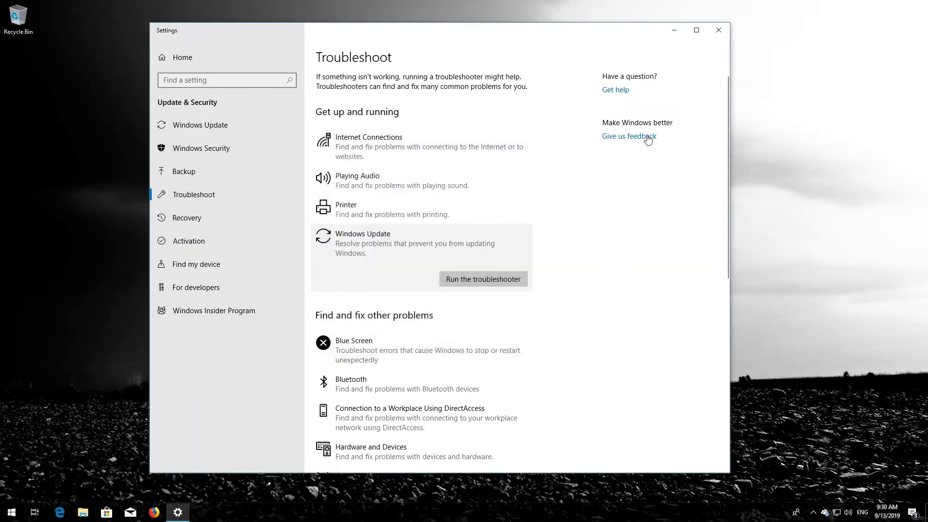
Close the Settings window and restart the computer.
click(719, 30)
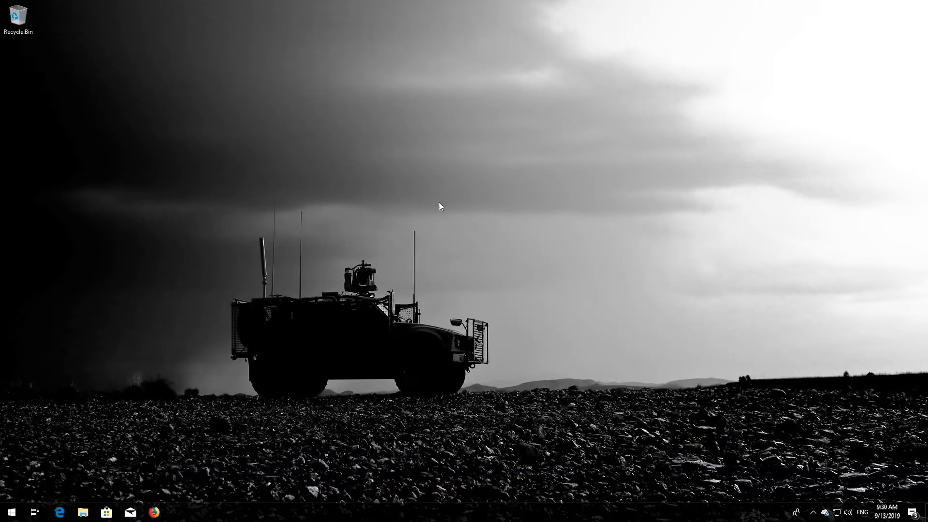
click(11, 512)
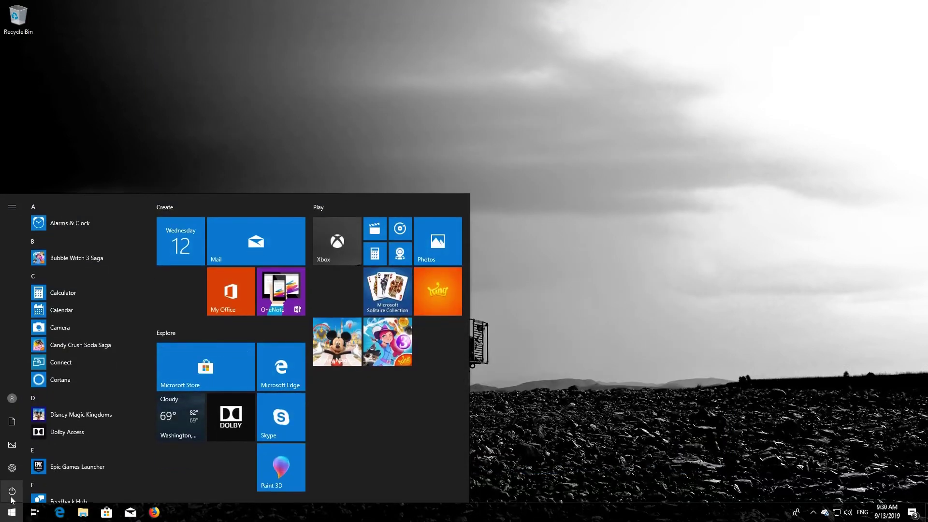
click(12, 492)
click(21, 468)
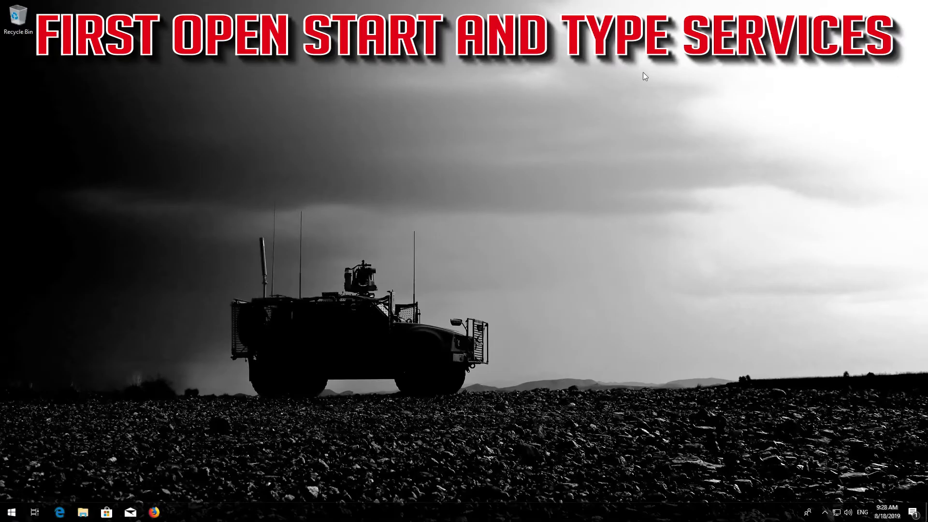
Search Windows for "services" and open the Services desktop app.
key(super)
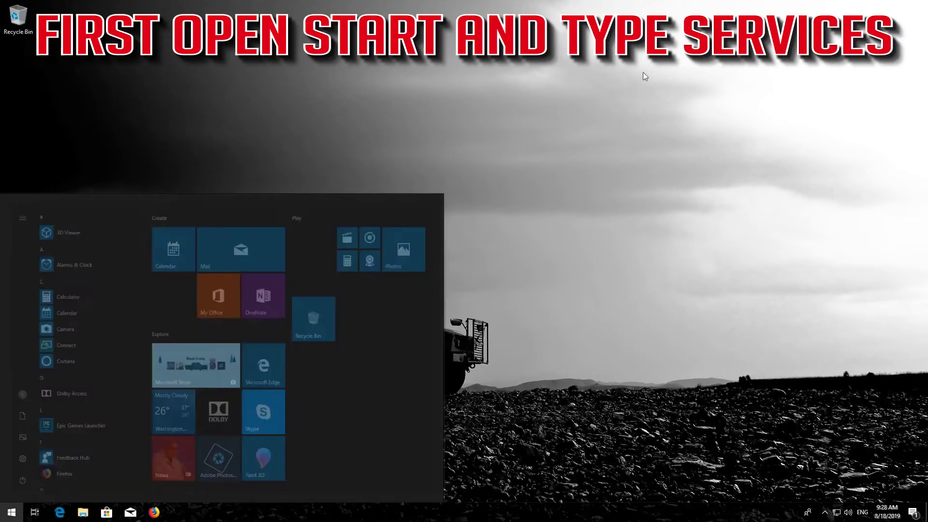
text(services)
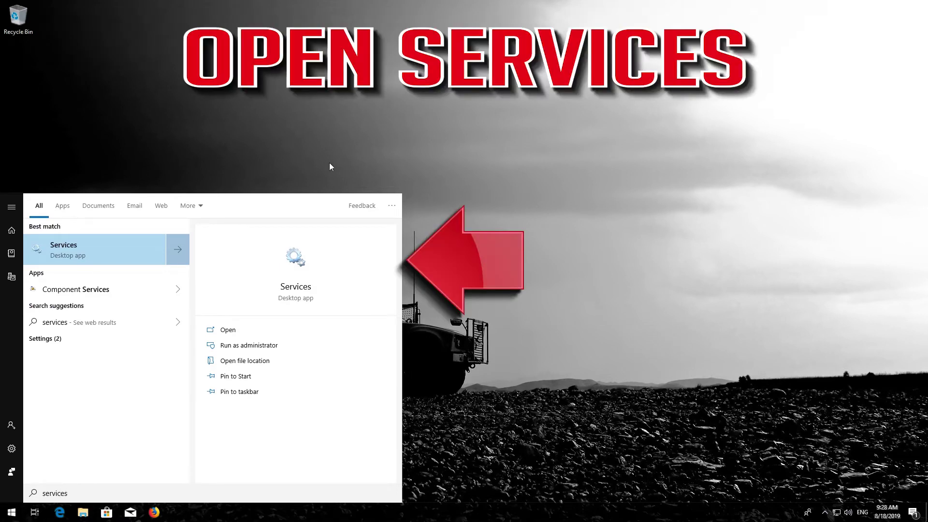
click(106, 248)
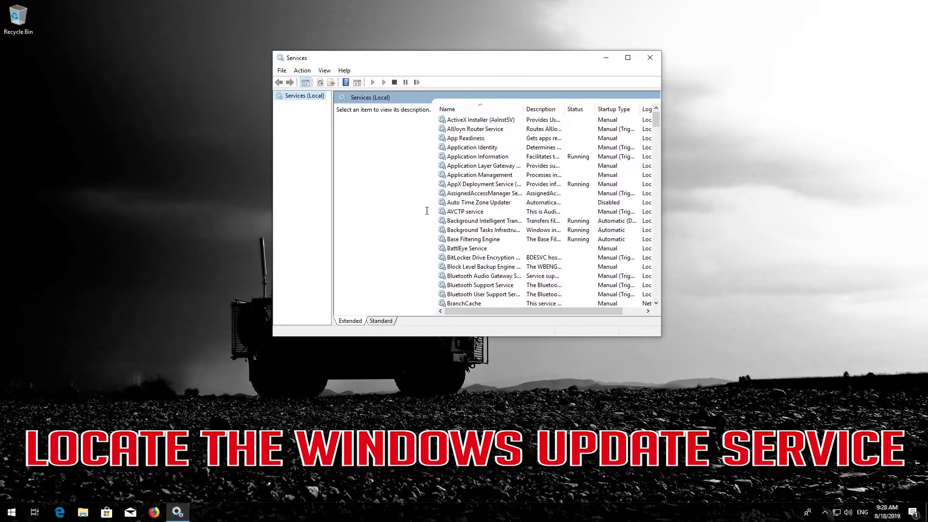
Locate the Windows Update service in the list of local services and open its properties.
click(465, 211)
scroll(463, 211, down, 8)
scroll(463, 209, down, 20)
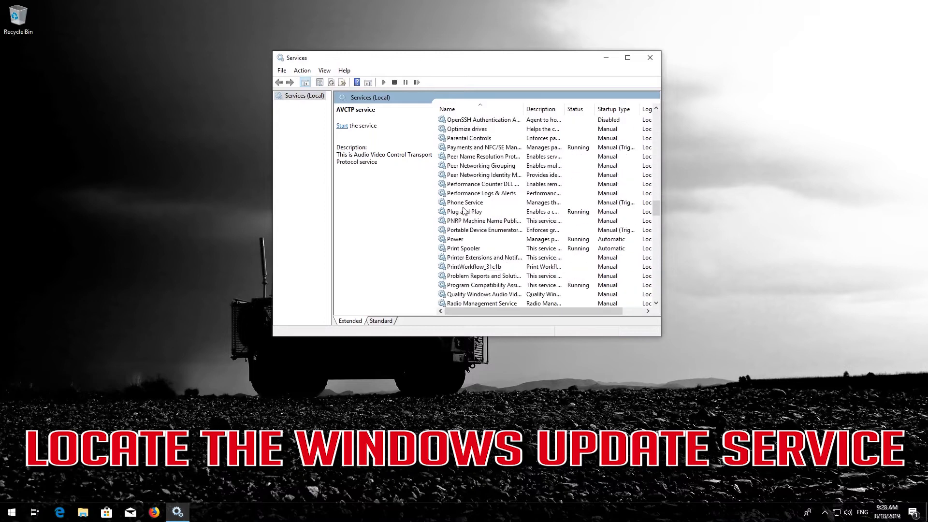
scroll(463, 211, down, 12)
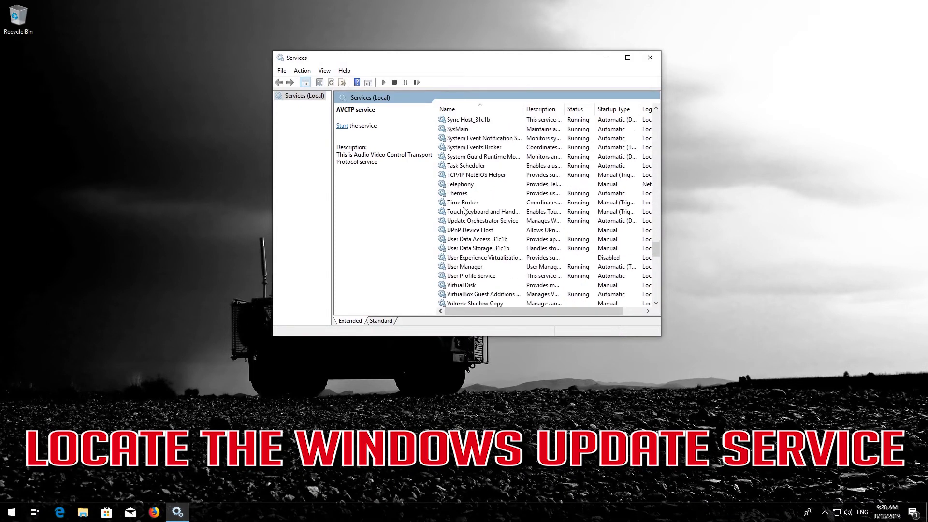
scroll(464, 211, down, 5)
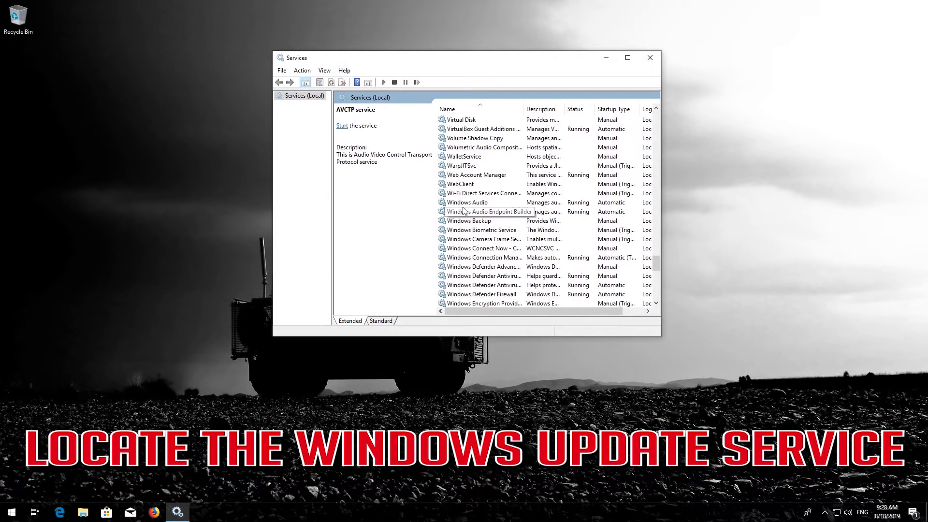
scroll(463, 211, down, 10)
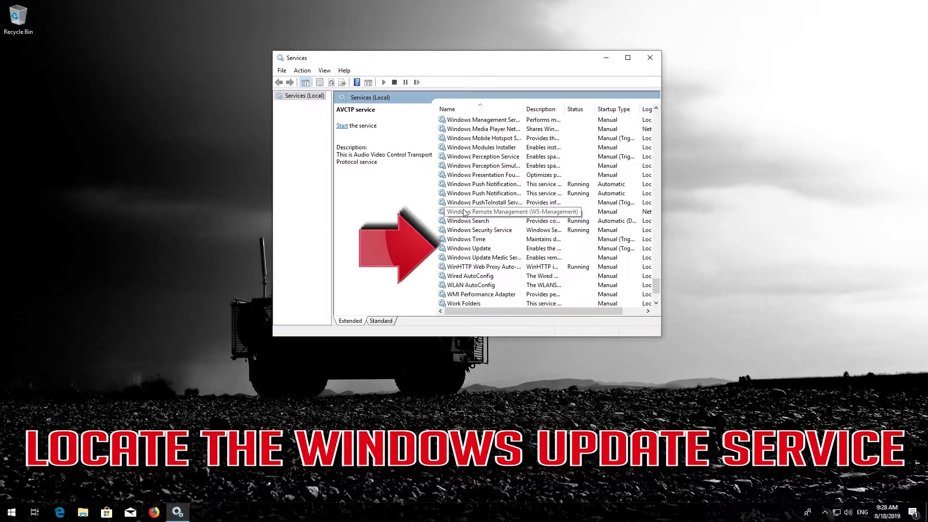
click(471, 249)
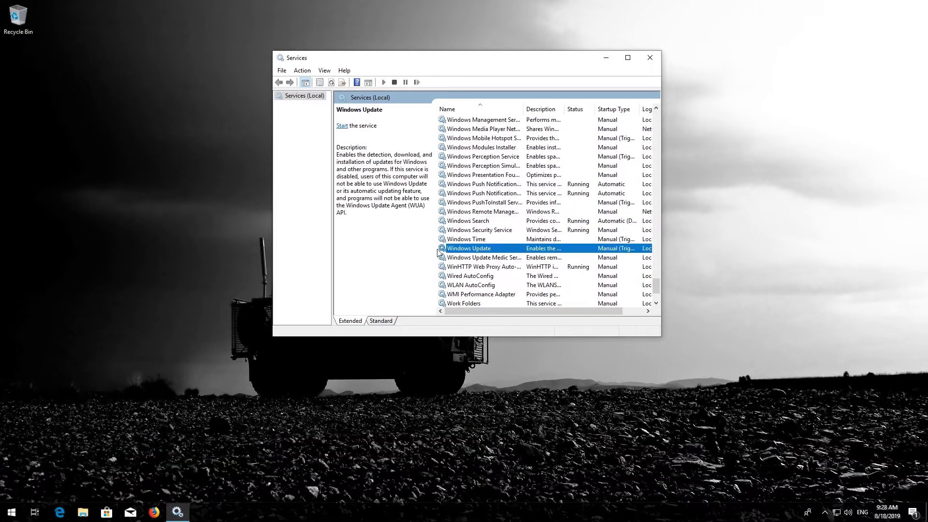
right_click(480, 250)
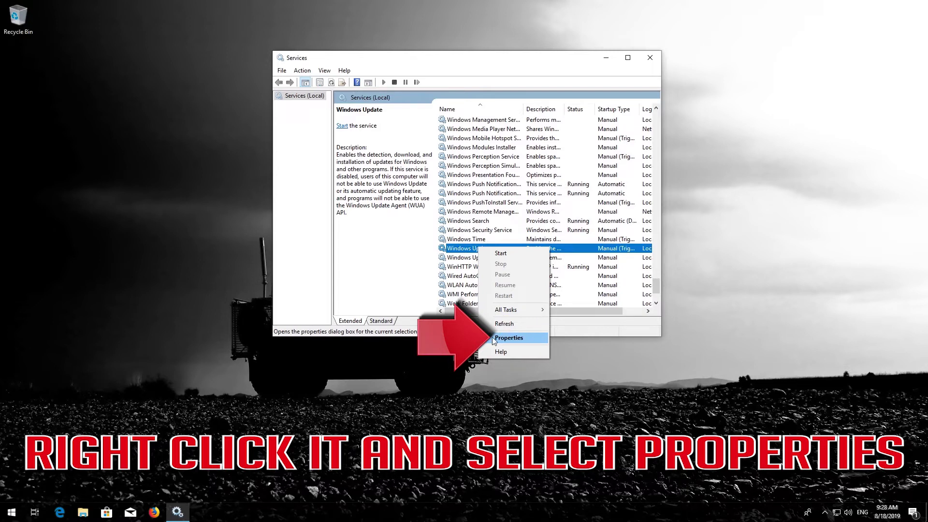
click(509, 338)
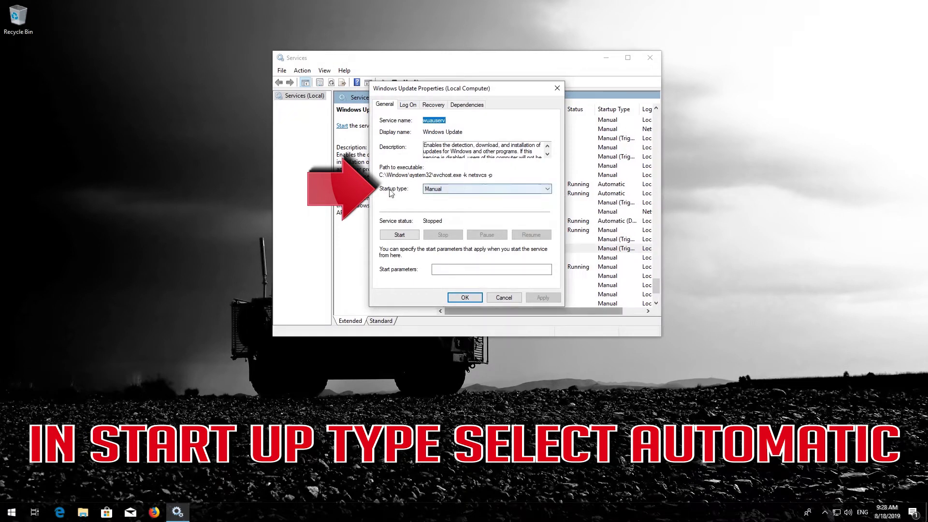
Set the Windows Update service's startup type to Automatic, apply the change and close its properties.
click(482, 193)
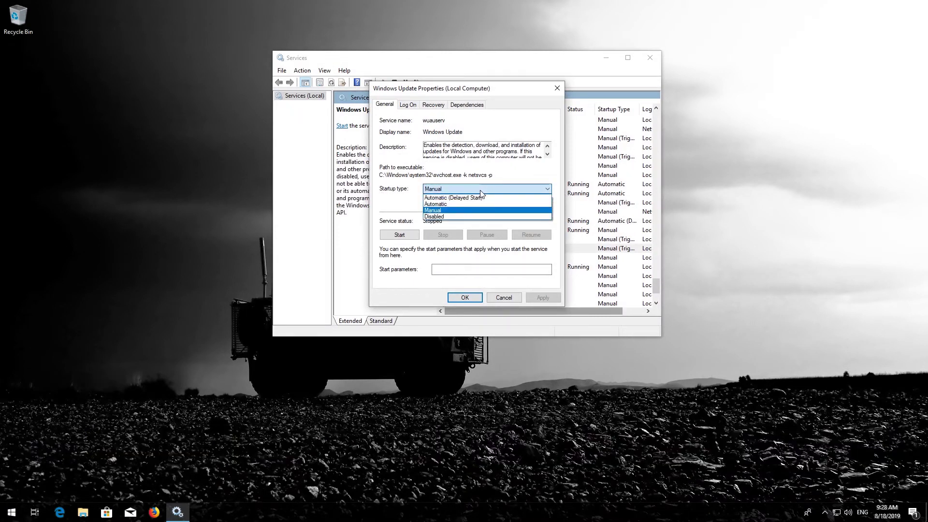
click(459, 205)
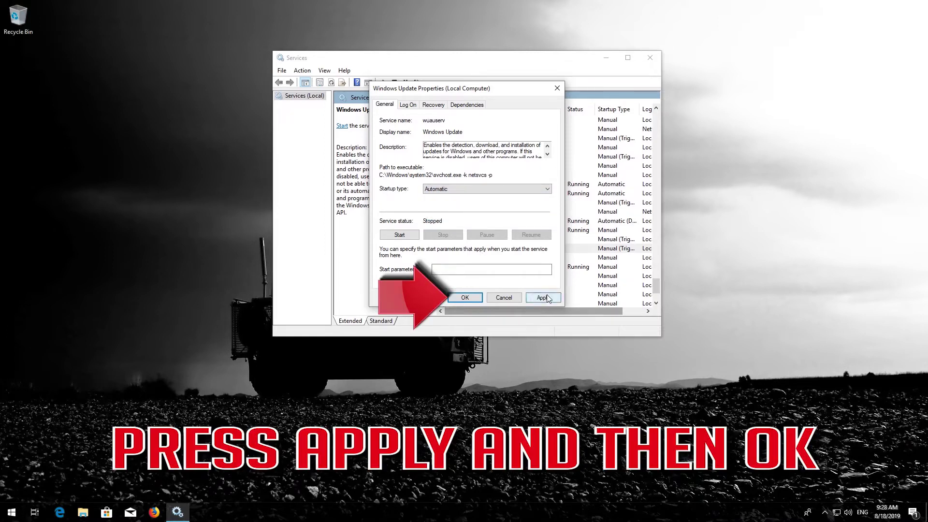
click(543, 298)
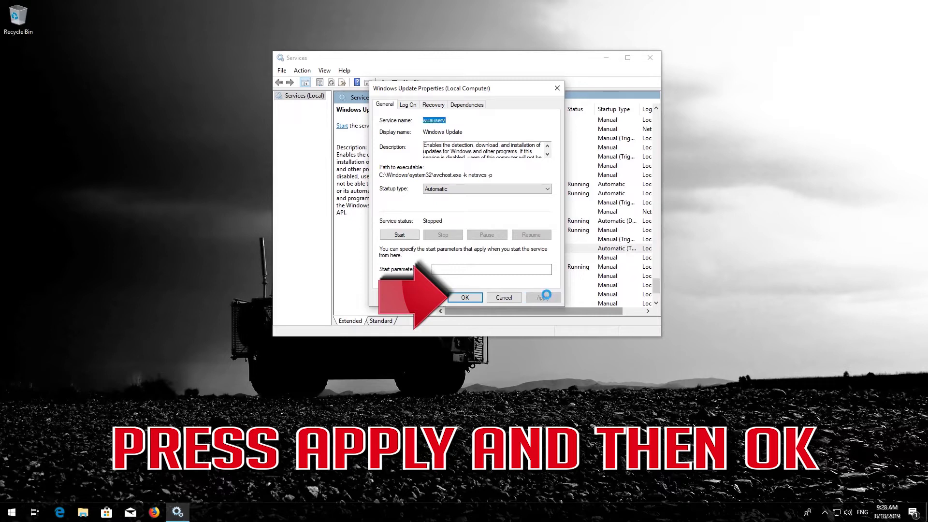
click(465, 297)
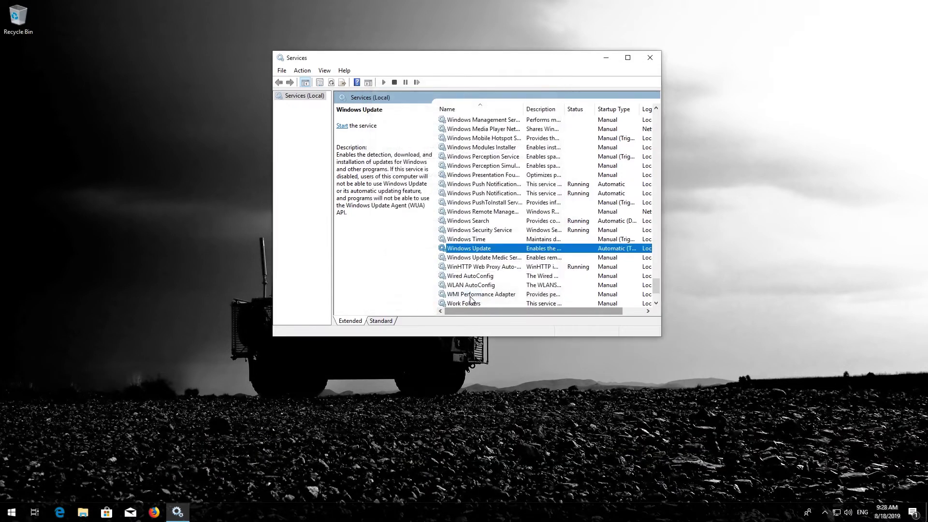
Start and restart the Windows Update service, and close the Services window.
click(342, 126)
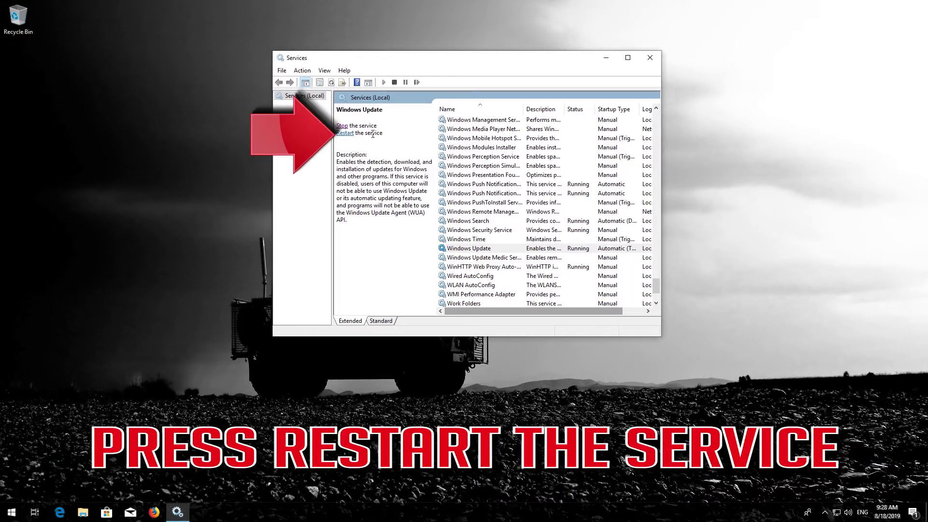
click(345, 134)
click(650, 58)
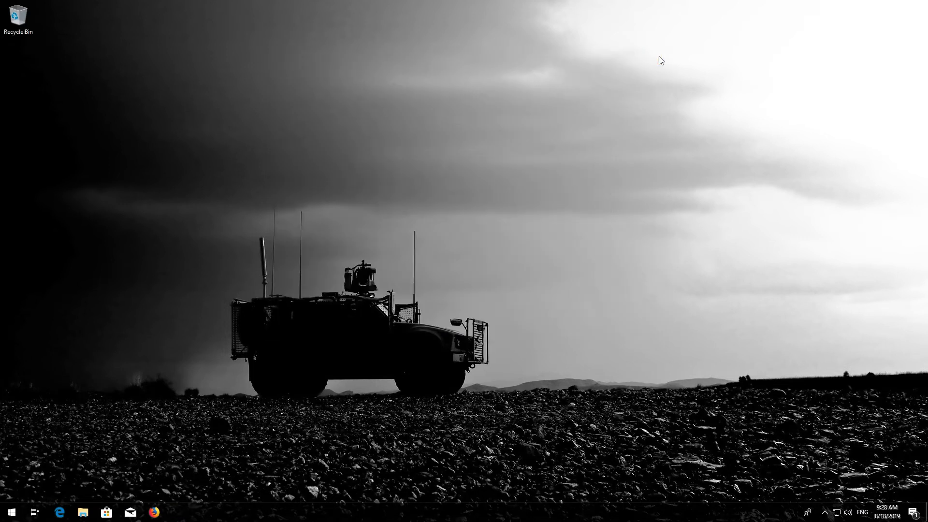
Restart the computer from the desktop.
click(14, 518)
click(12, 489)
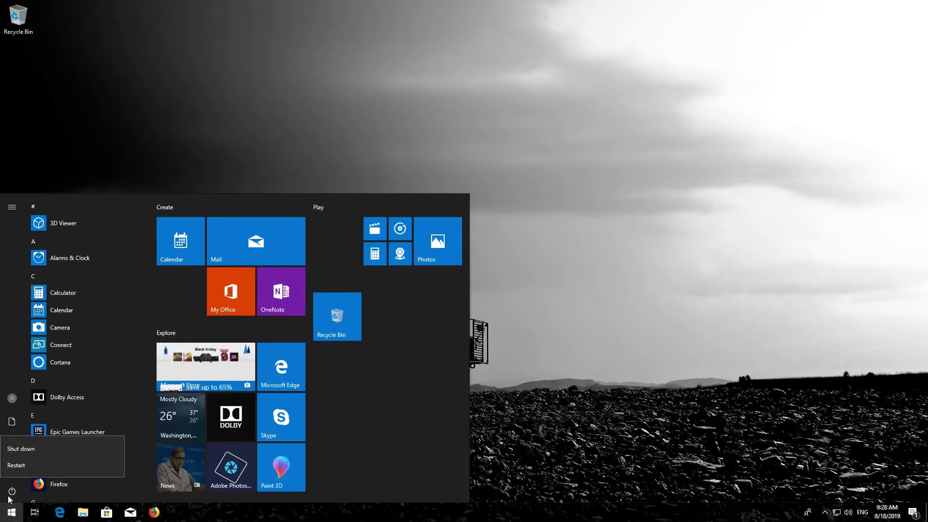
click(16, 465)
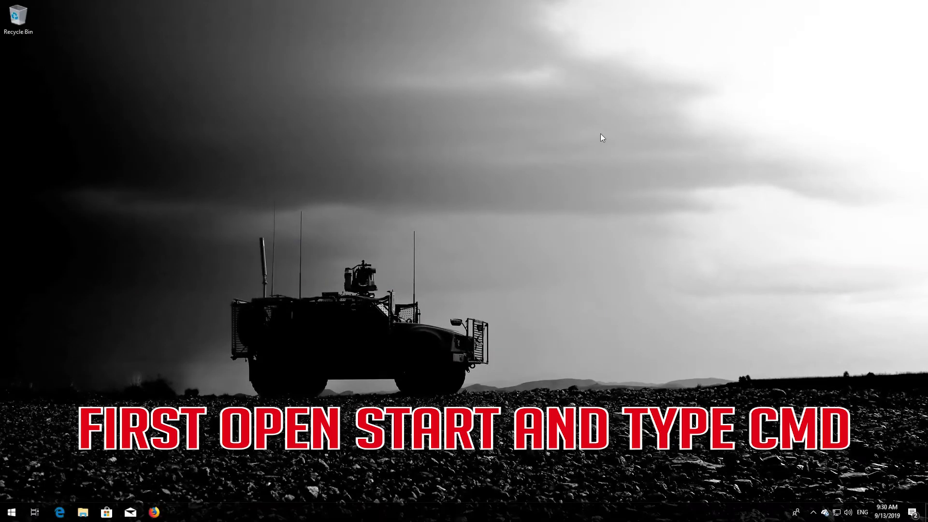
Search Windows for "cmd" and run Command Prompt as administrator, allowing it to make changes to the device.
key(super)
text(cmd)
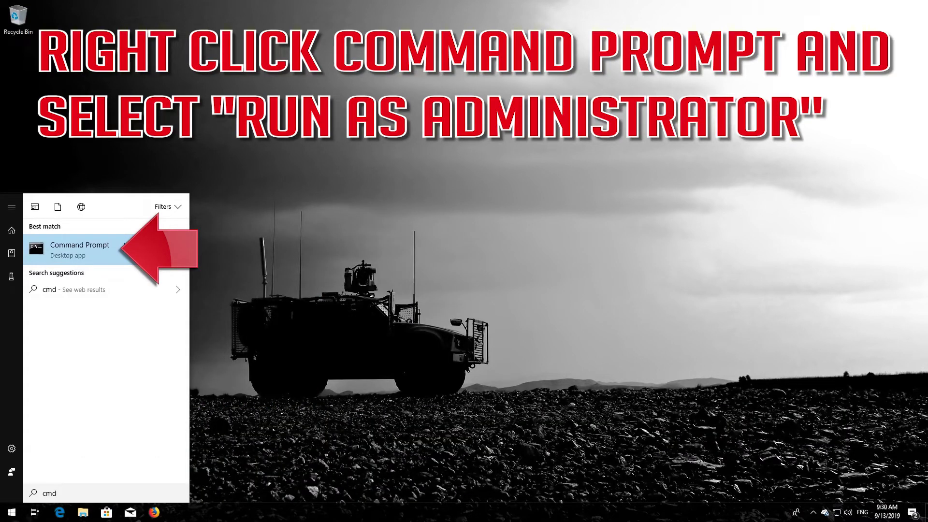
right_click(33, 245)
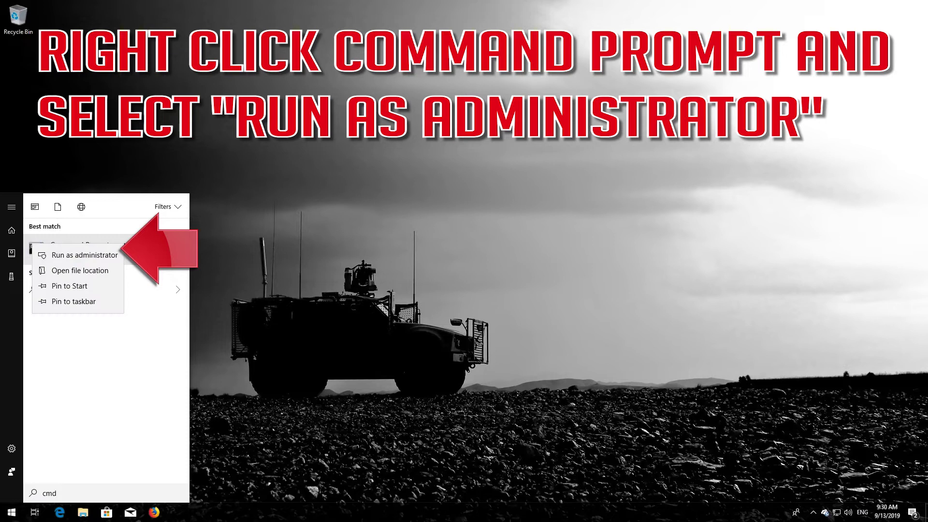
click(65, 257)
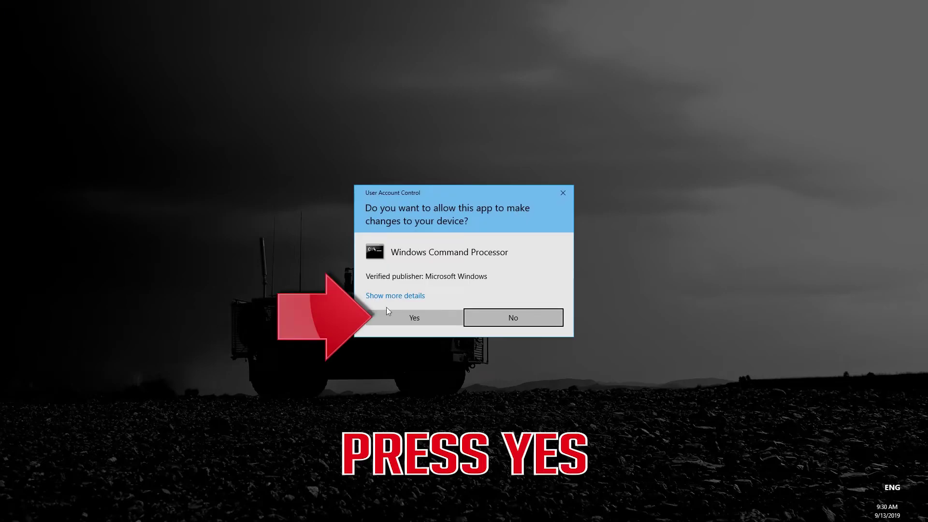
click(418, 319)
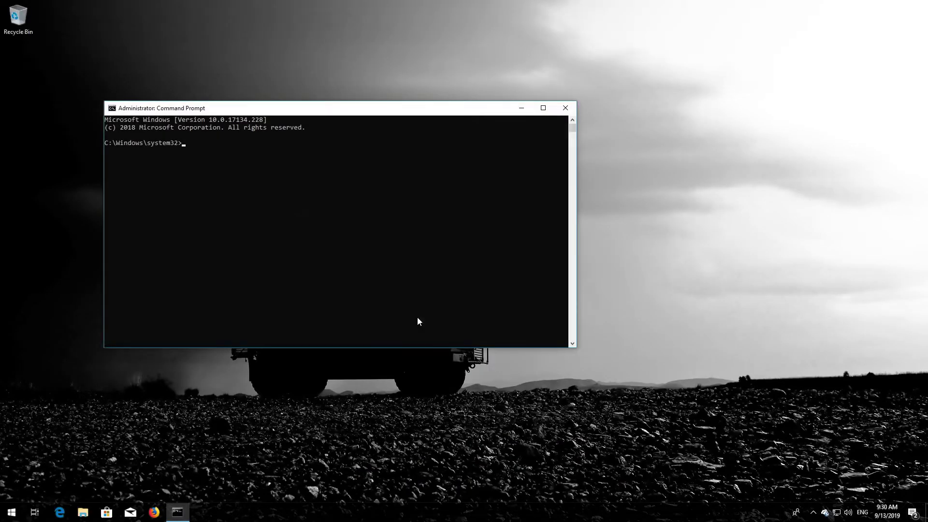
Move the Command Prompt window toward the centre of the desktop and run the command "SC config wuauserv start=auto".
drag(290, 110, 419, 144)
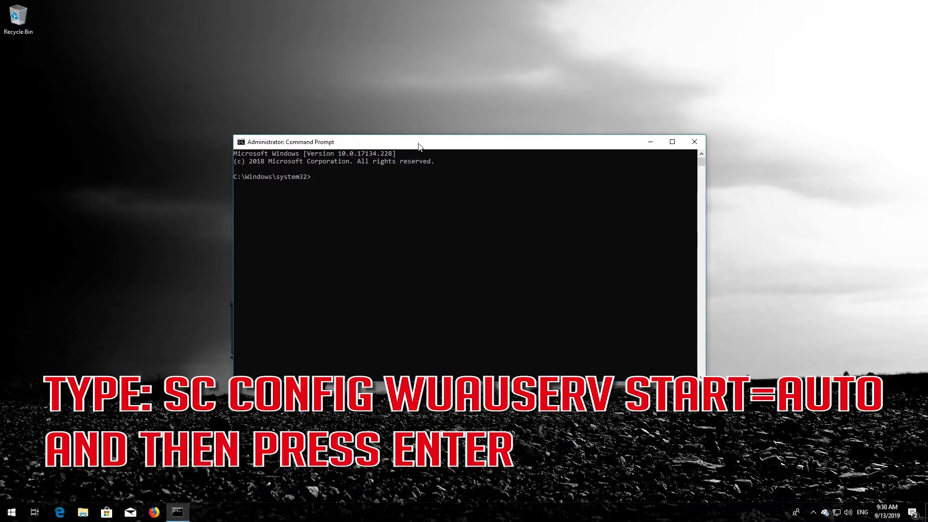
text(SC config wuauserv start=auto)
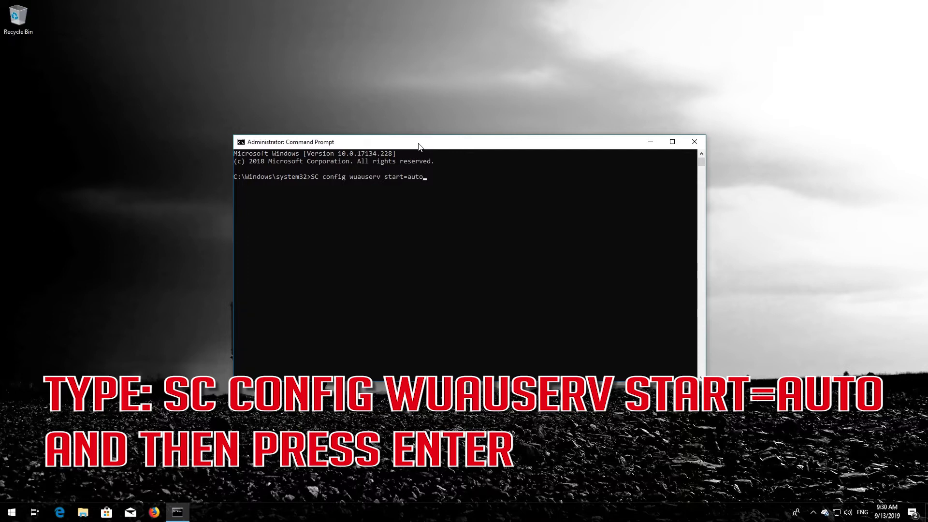
key(Return)
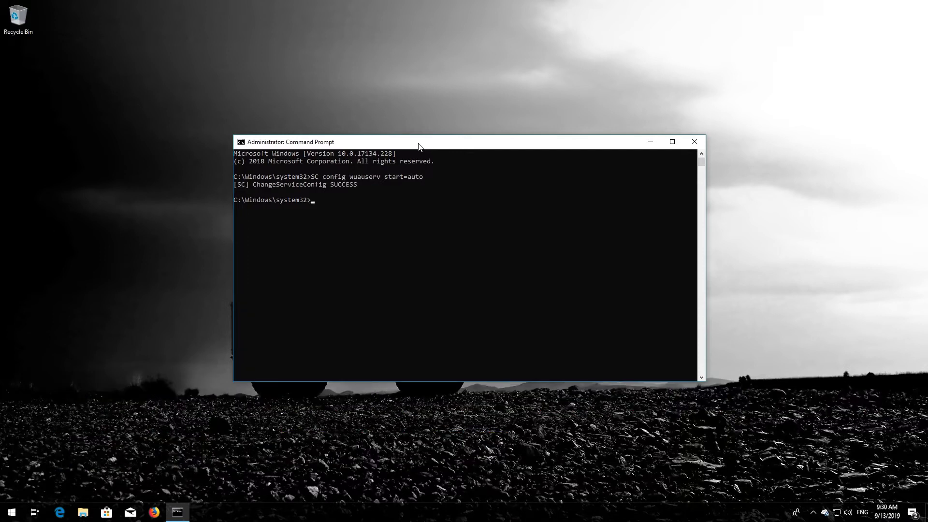
Run the commands "SC config bits start=auto" and "SC config cryptsvc start=auto" in the administrator Command Prompt.
text(SC)
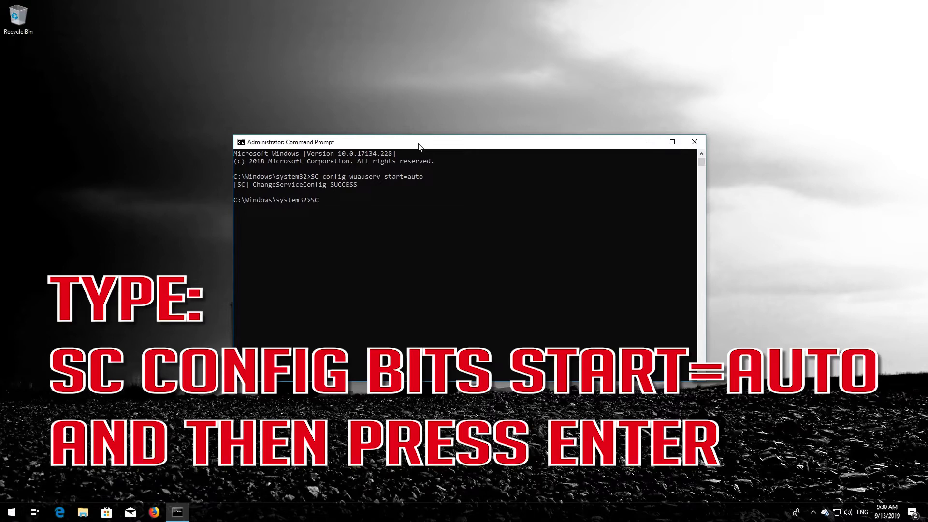
text( config bits start=auto)
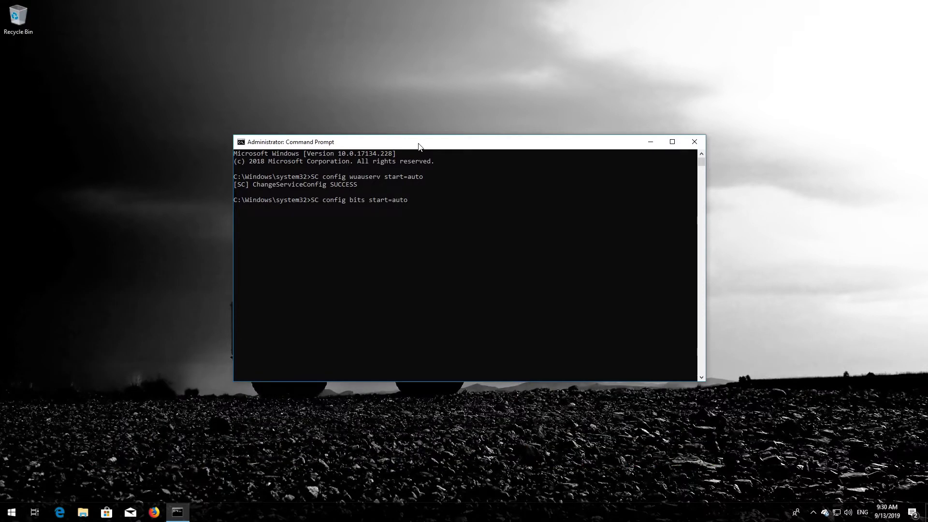
key(Return)
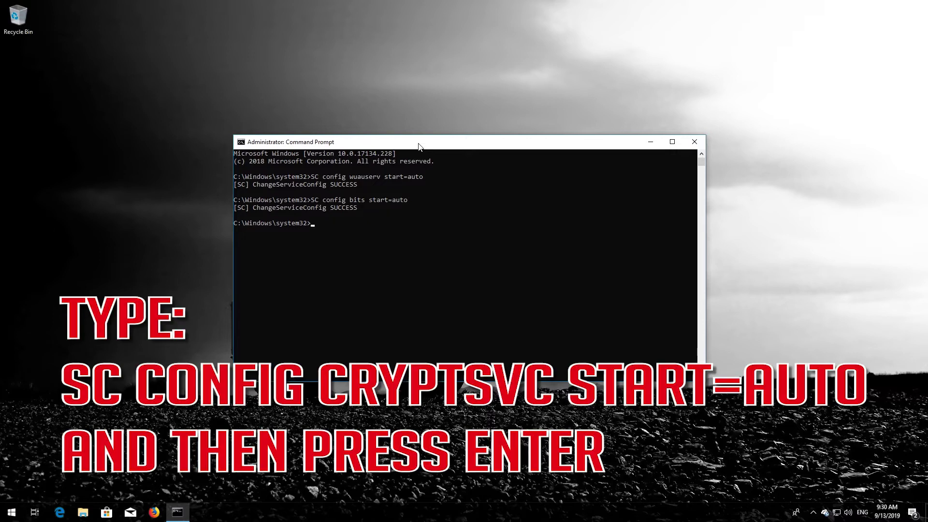
text(SC config cryptsvc start=auto)
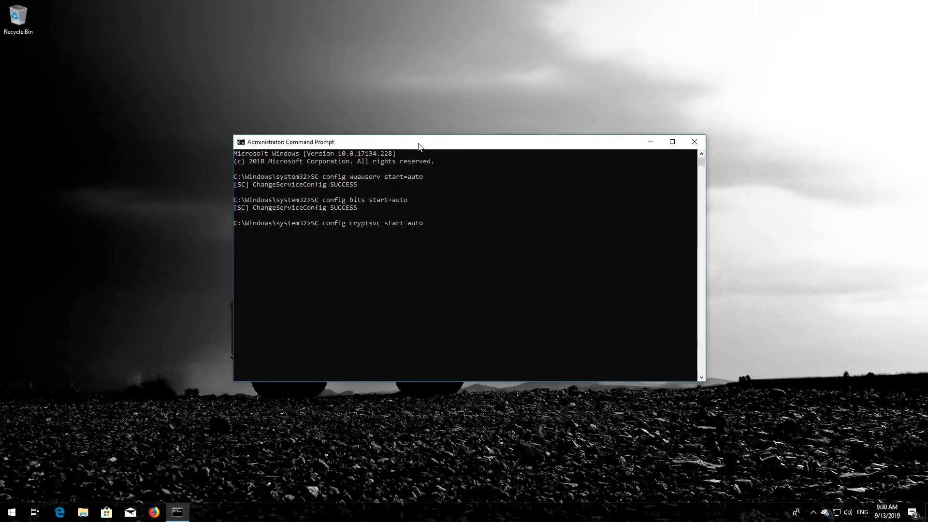
key(Return)
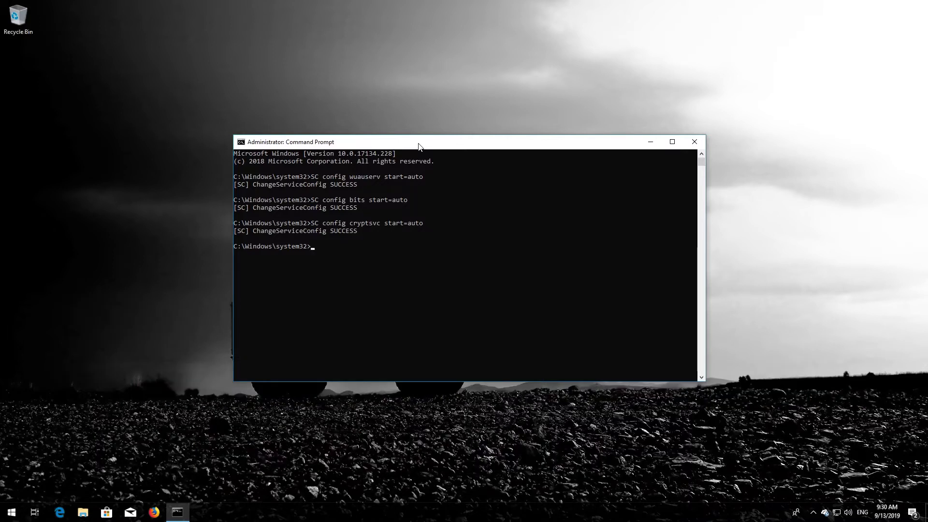
Run the command "SC config trustedinstaller start=auto" and exit the Command Prompt with "exit".
text(SC)
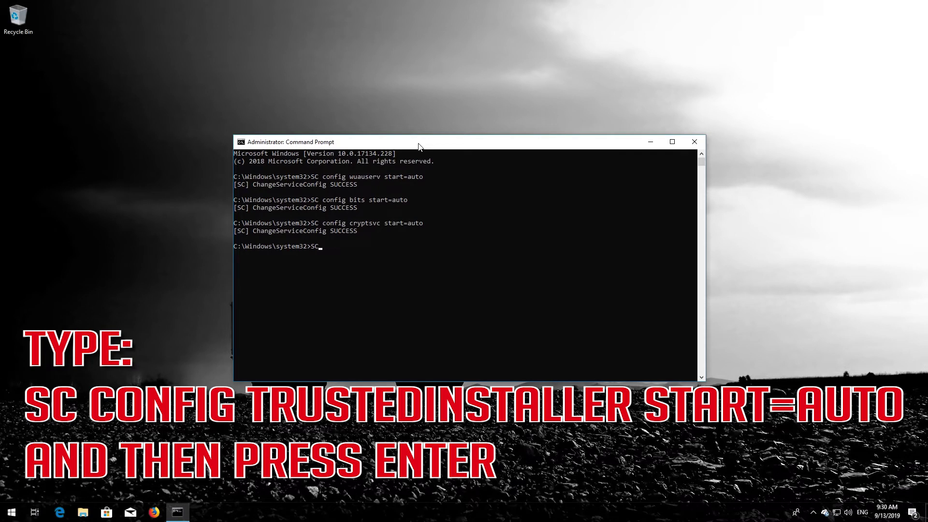
text( config trustedinstaller)
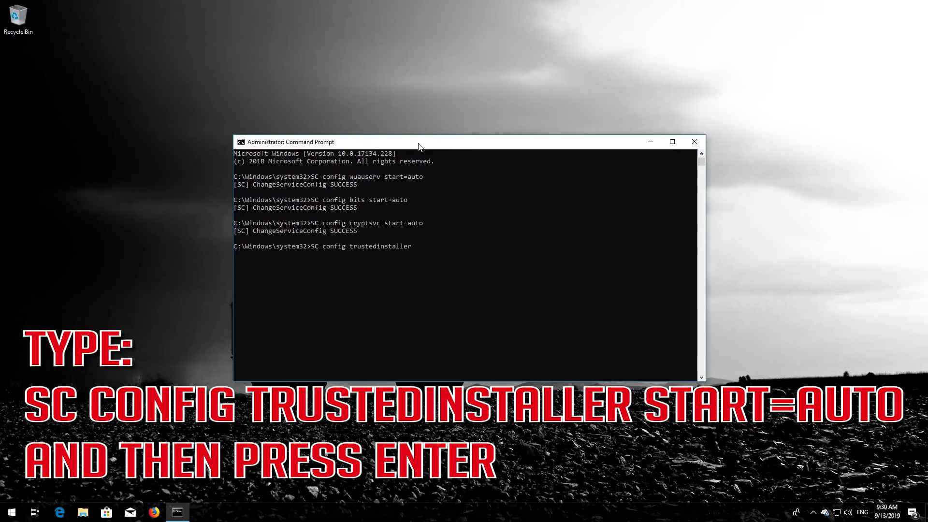
text( start=auto)
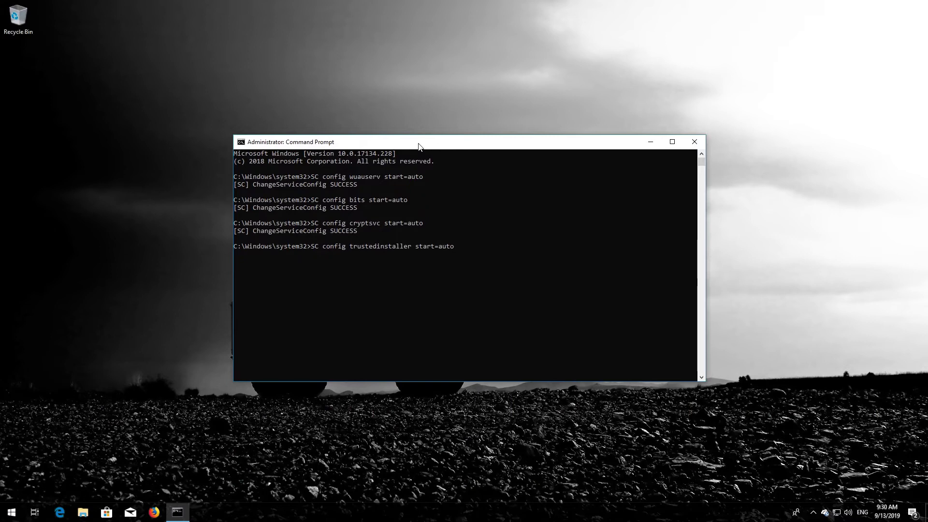
key(Return)
text(exi)
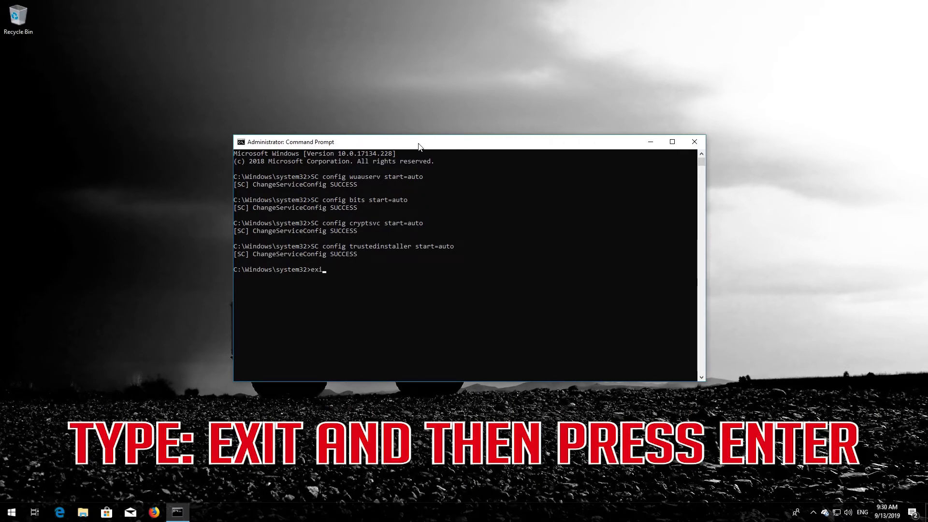
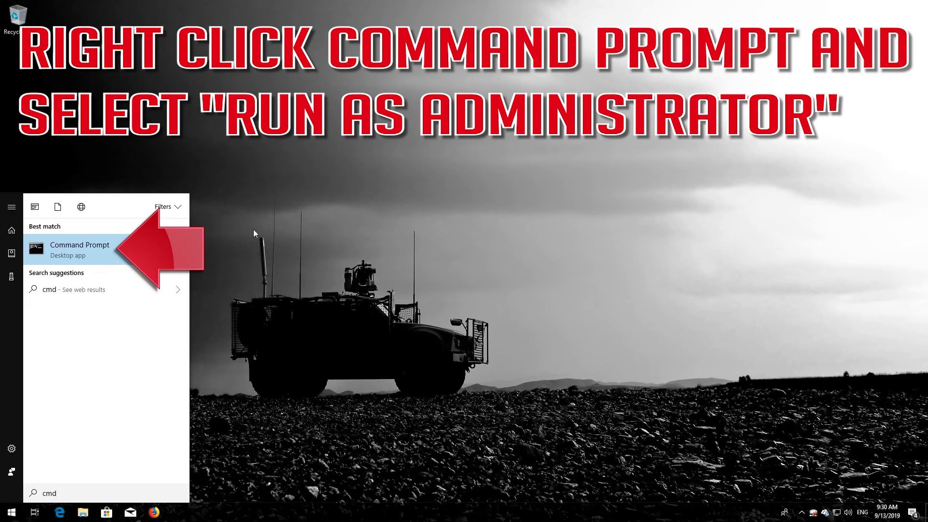
Run Command Prompt as administrator from the "cmd" search, allow it to make changes, and move its window toward the desktop's centre.
right_click(98, 252)
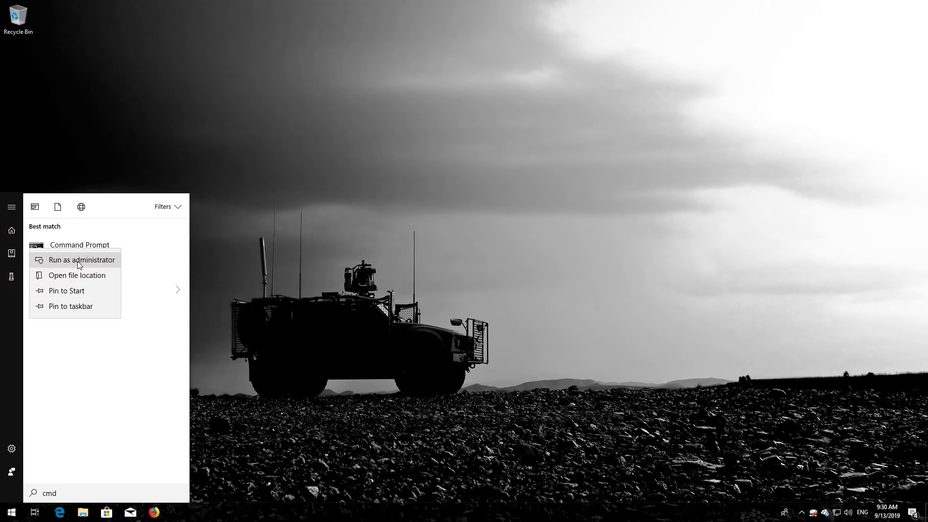
click(79, 261)
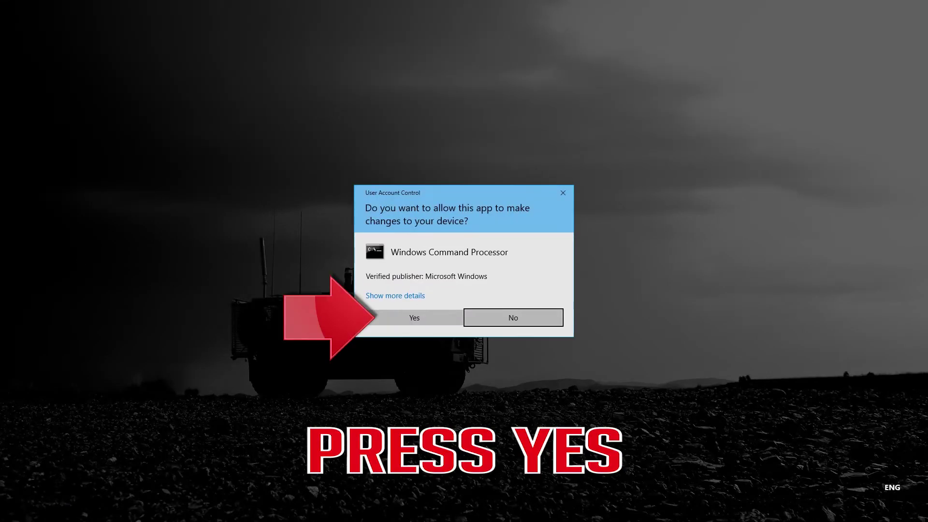
click(413, 321)
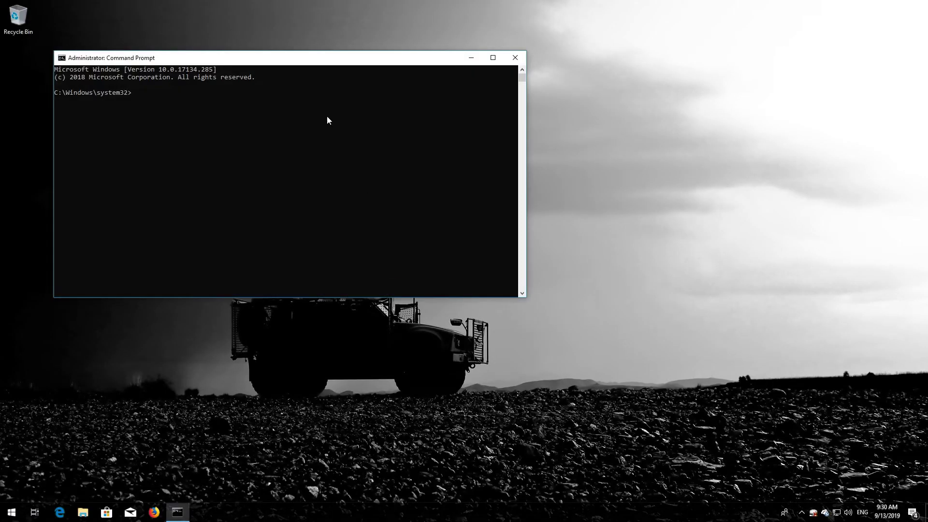
drag(284, 58, 533, 124)
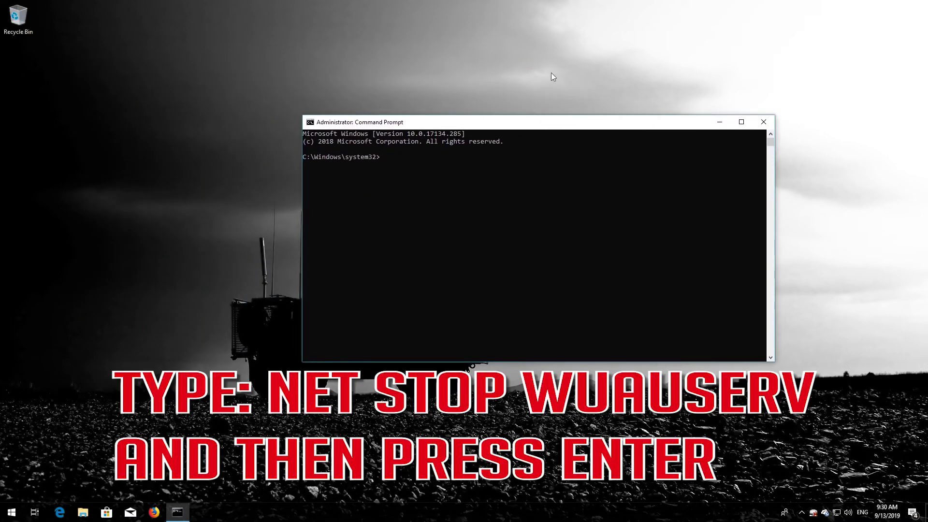
Stop the Windows Update and Cryptographic services with the commands "net stop wuauserv" and "net stop cryptSVC".
text(net stop wuauserv)
key(Return)
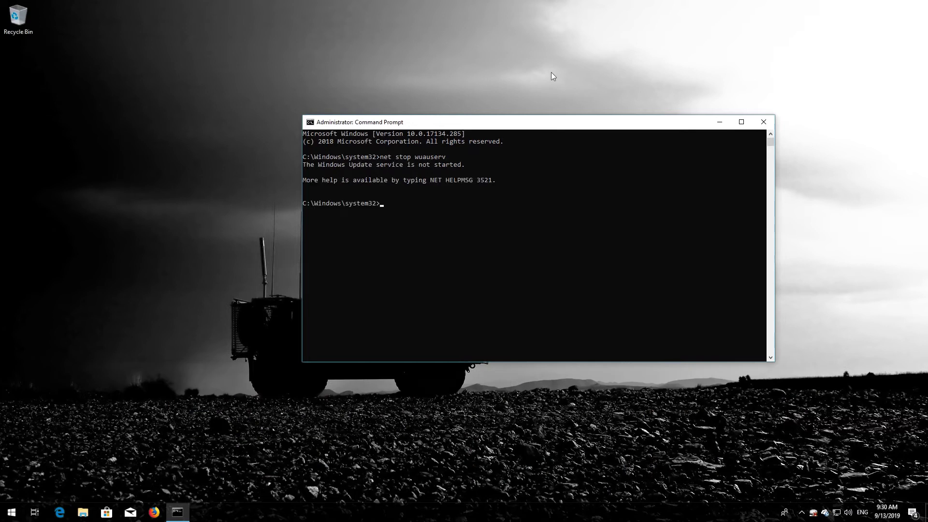
text(net stop)
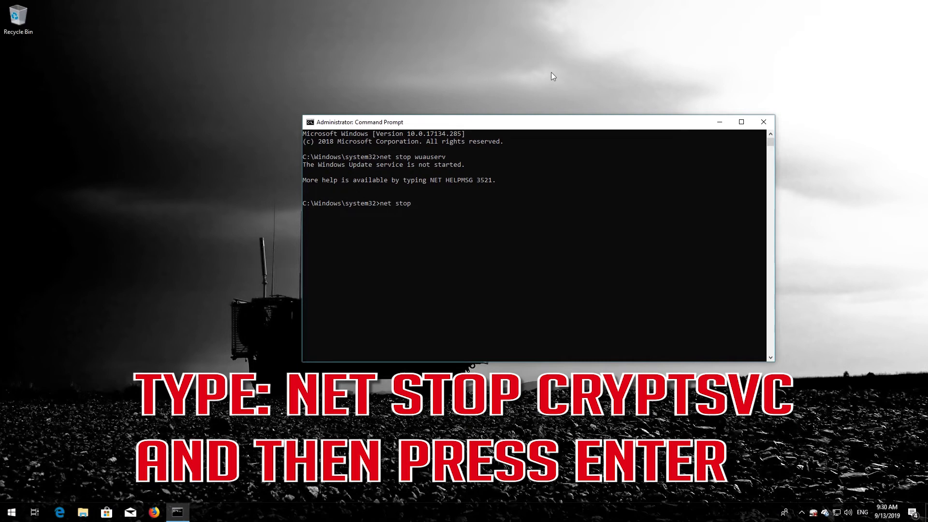
text( cryptSVC)
key(Return)
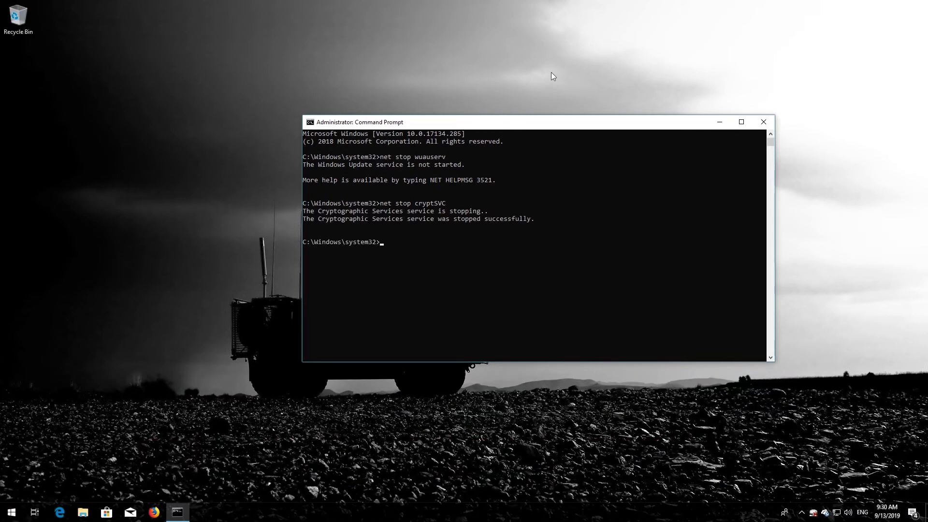
Stop the Background Intelligent Transfer and Windows Installer services with "net stop bits" and "net stop msiserver".
text(net)
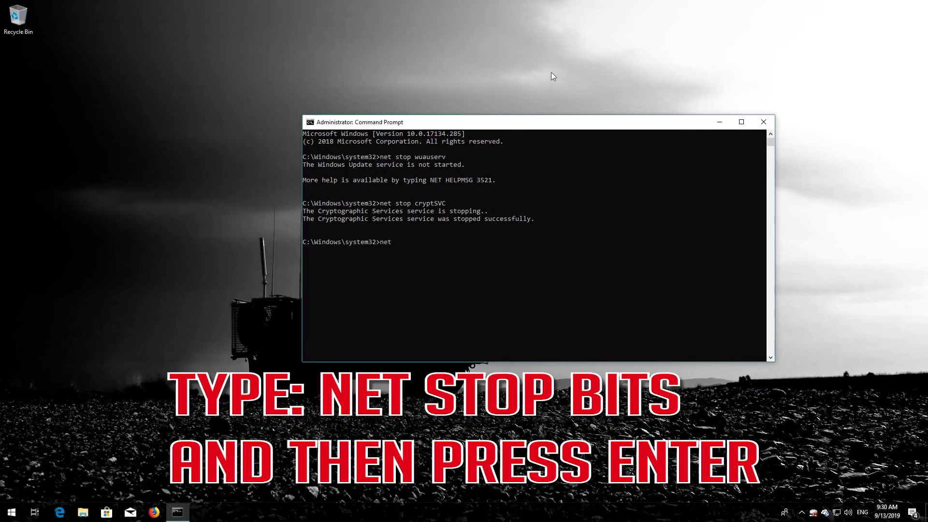
text( stop bits)
key(Return)
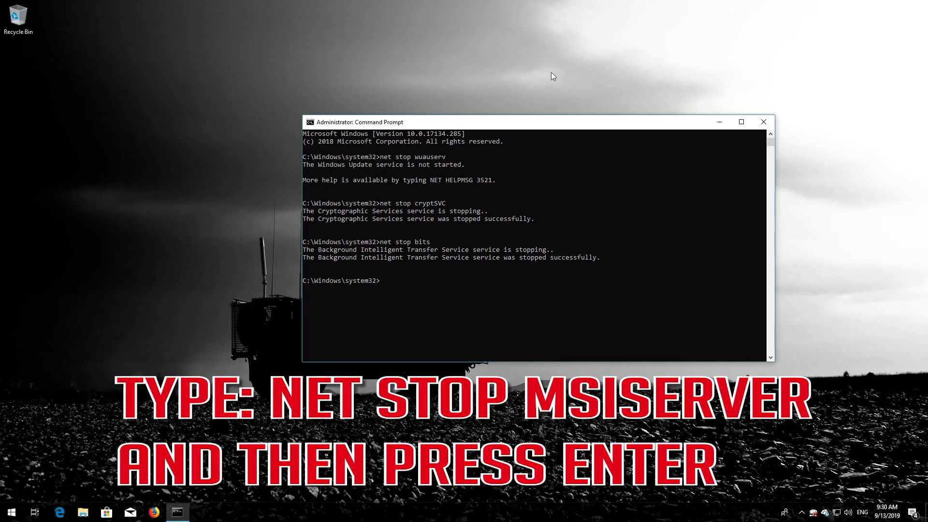
text(net stop msiserver)
key(Return)
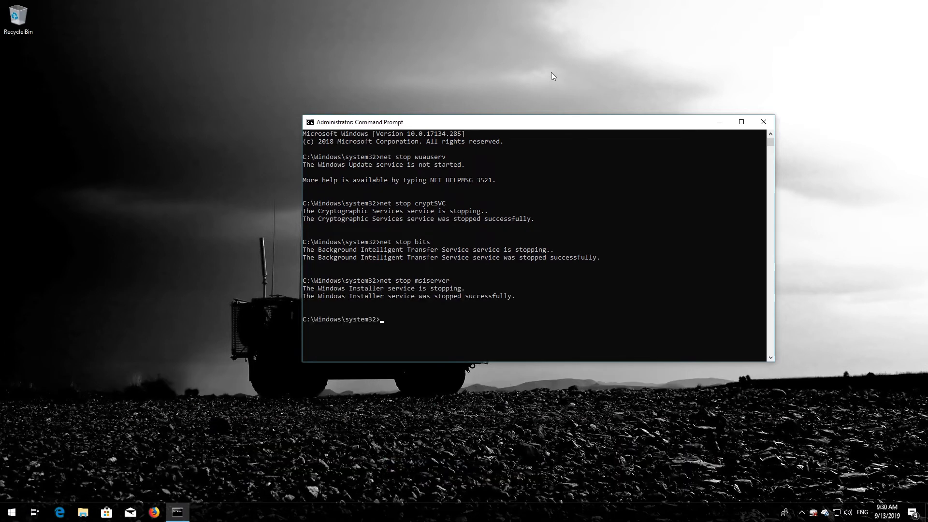
Rename the update download folder with the command "ren C:\Windows\SoftwareDistribution SoftwareDistribution.old".
text(ren )
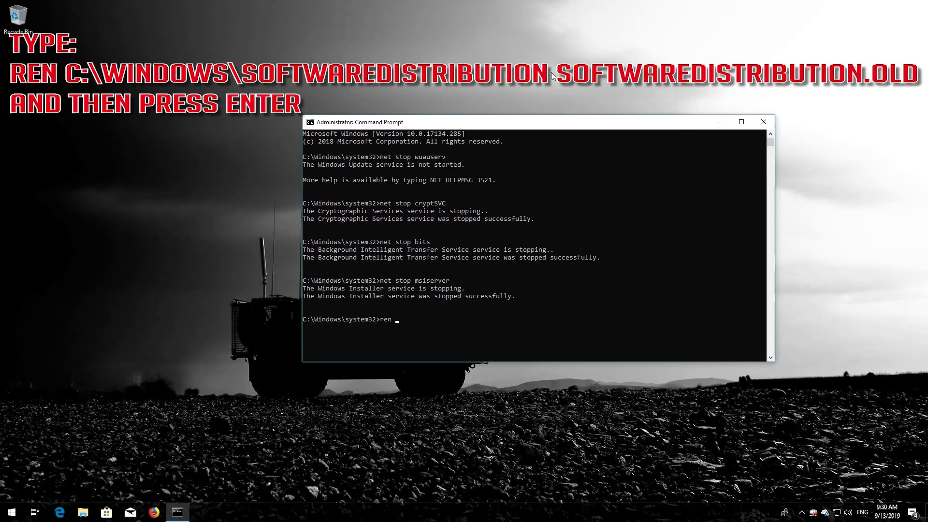
text(C:\Windows\SoftwareDistribution)
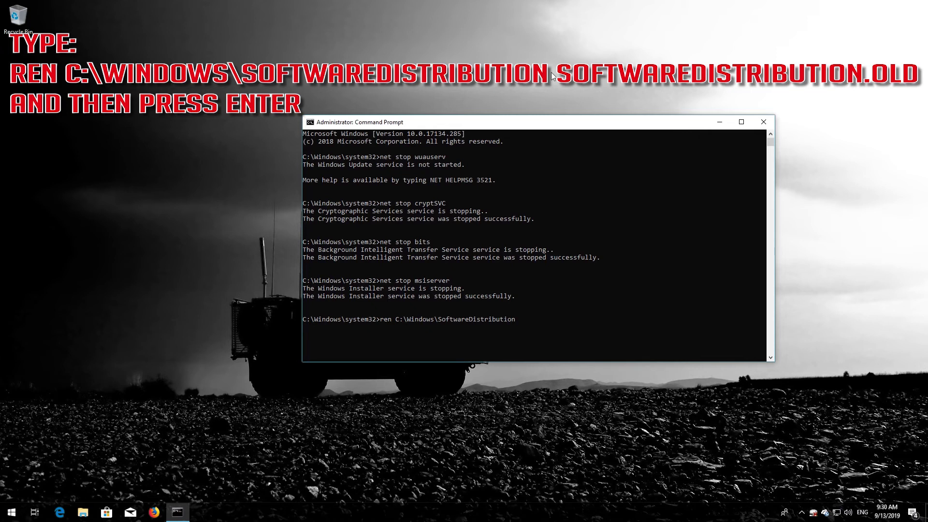
text( SoftwareDistribution.old)
key(Return)
Rename the catroot2 folder with the command "ren C:\Windows\System32\catroot2 catroot2.old".
text(ren)
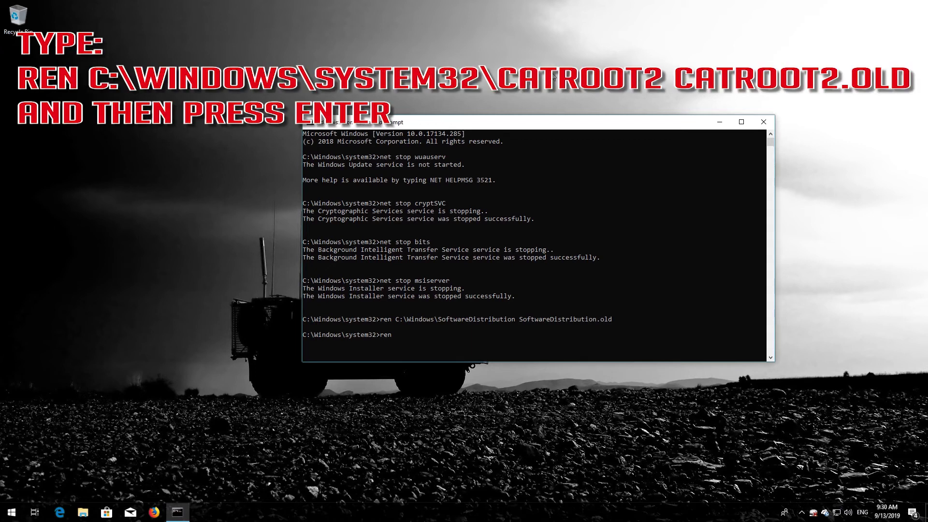
text( C:\Windows\System32\catroot2 catroot2)
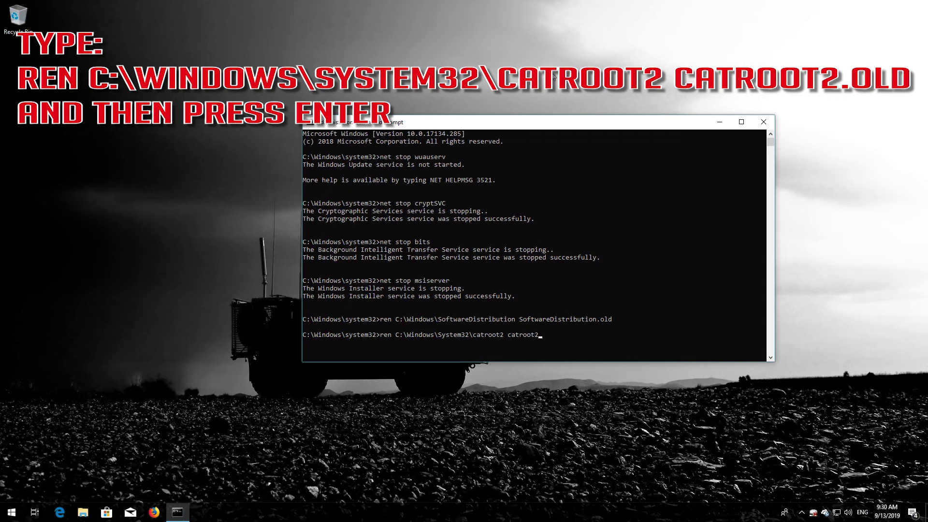
text(.old)
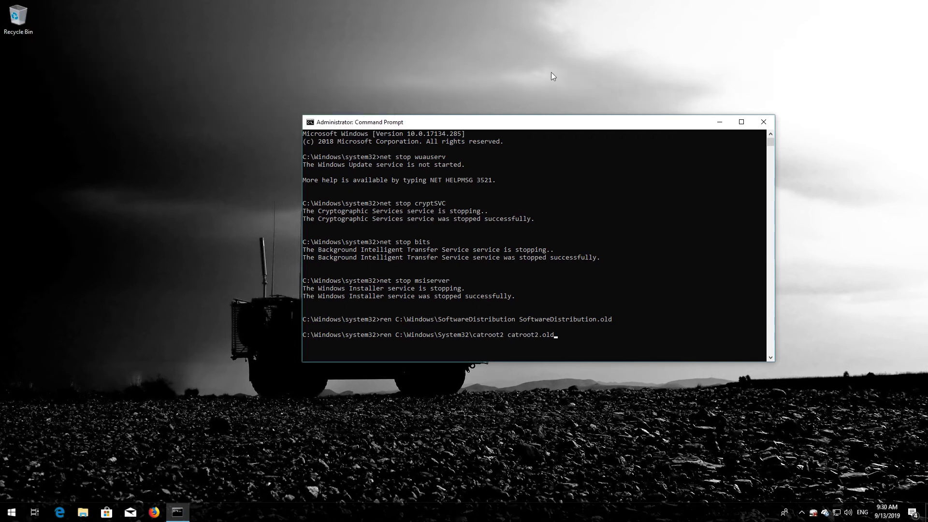
key(Return)
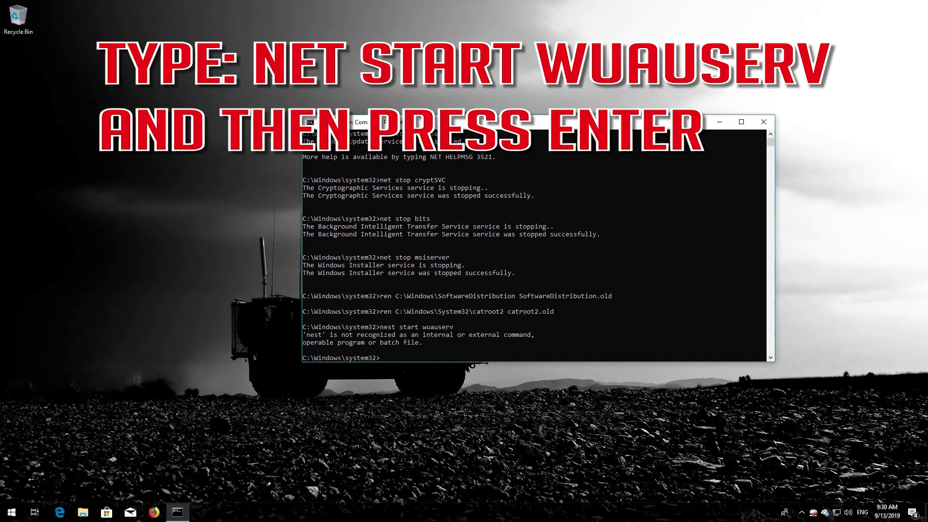
Start the Windows Update service with the command "net start wuauserv".
text(start wuauserv)
key(BackSpace)
key(Return)
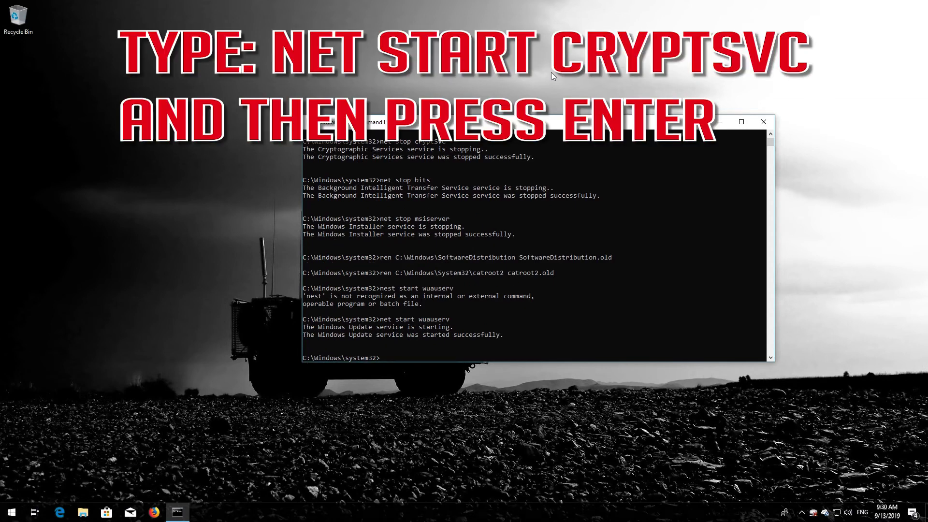
Start the Cryptographic and Background Intelligent Transfer services with "net start cryptSVC" and "net start bits".
text(net start cryptSVC)
key(Return)
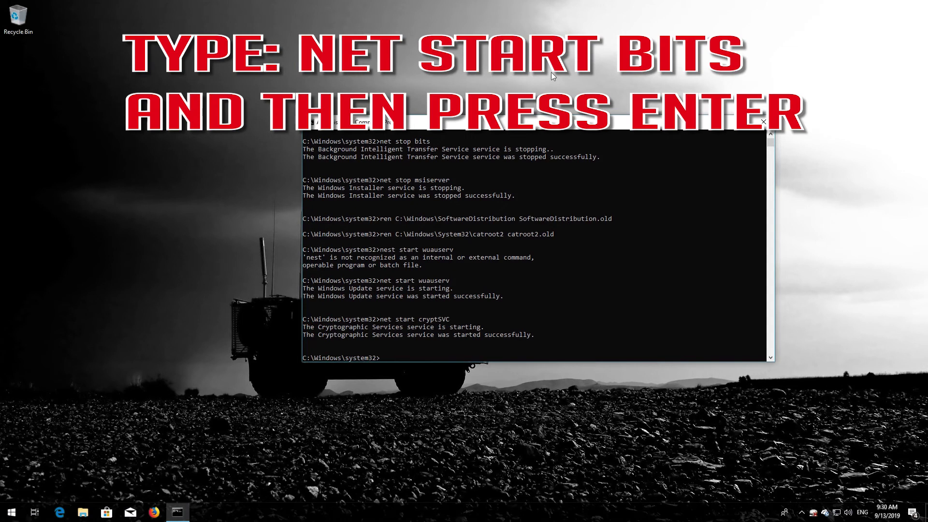
text(net start bits)
key(Return)
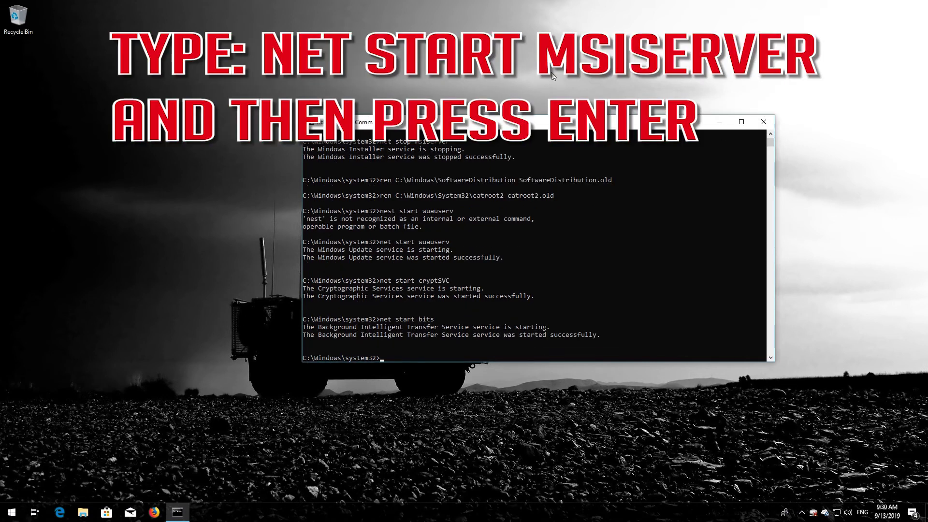
Start the Windows Installer service with "net start msiserver" and close the Command Prompt with "exit".
text(net start msiserver)
key(Return)
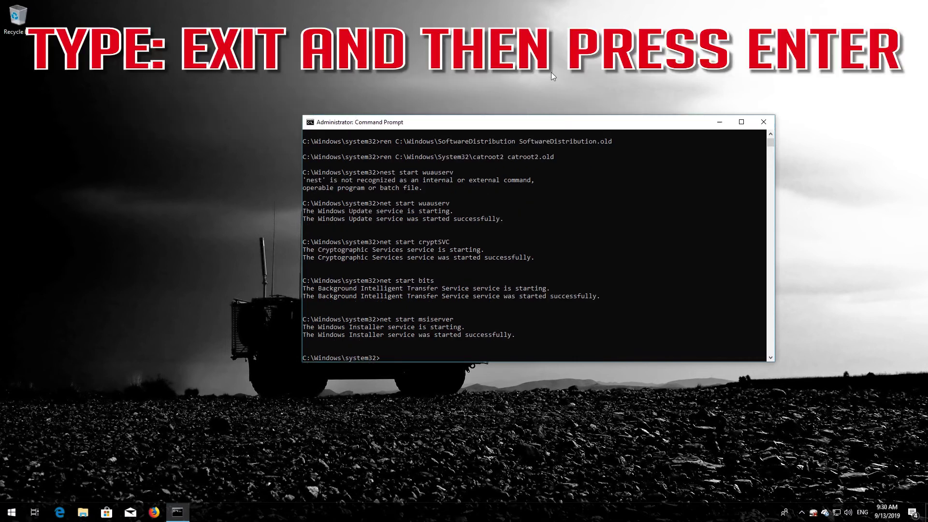
text(exit)
key(Return)
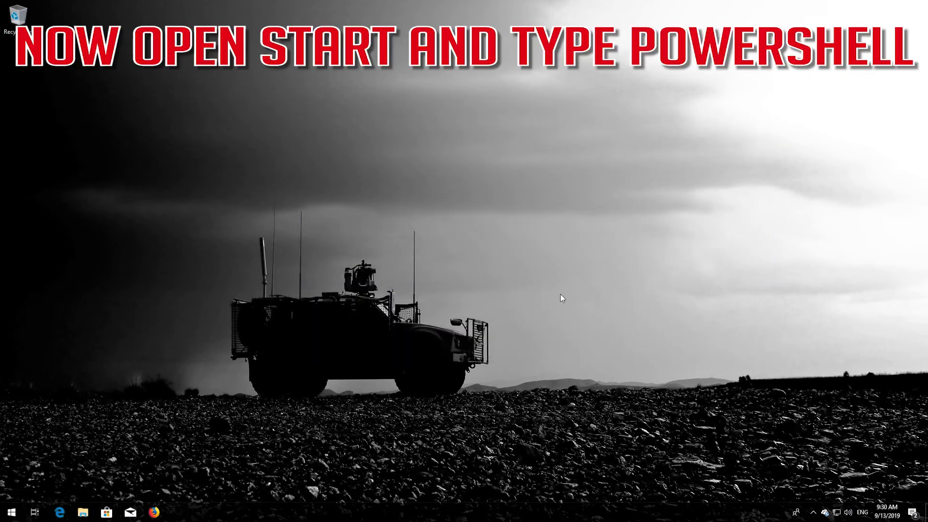
Search for "powershell", run Windows PowerShell as administrator and allow it to make changes to the device.
key(super)
text(pow)
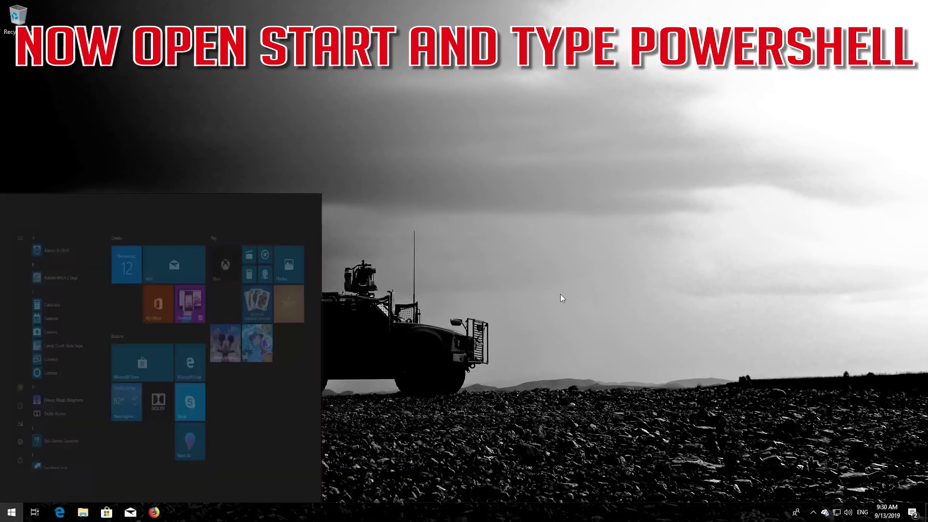
text(ershell)
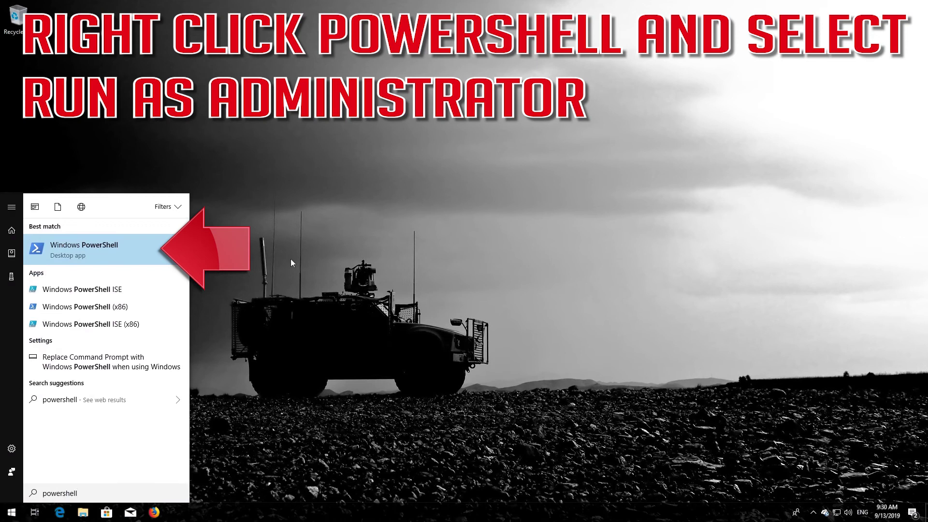
right_click(150, 254)
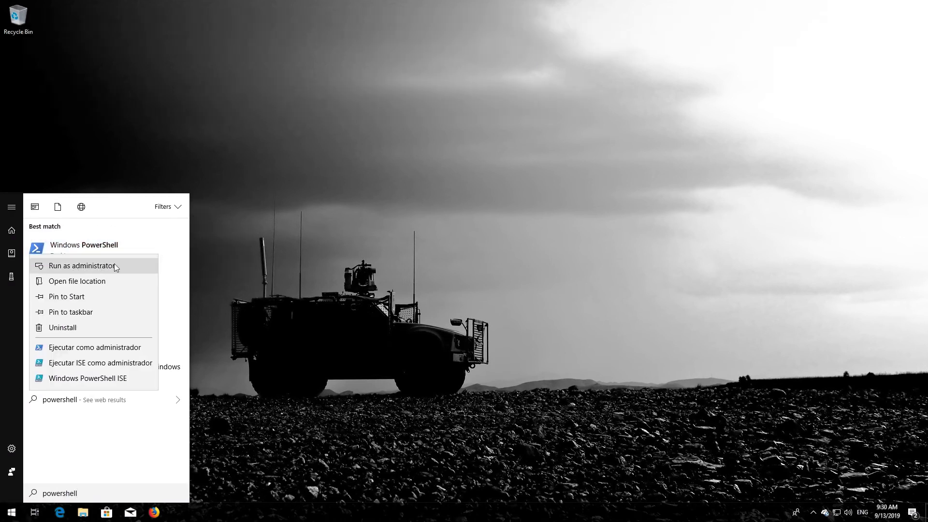
click(97, 266)
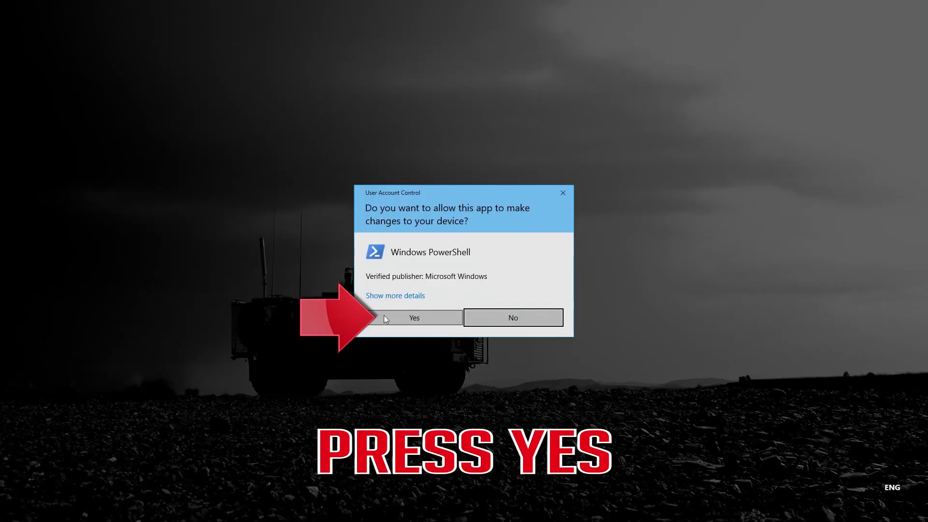
click(411, 317)
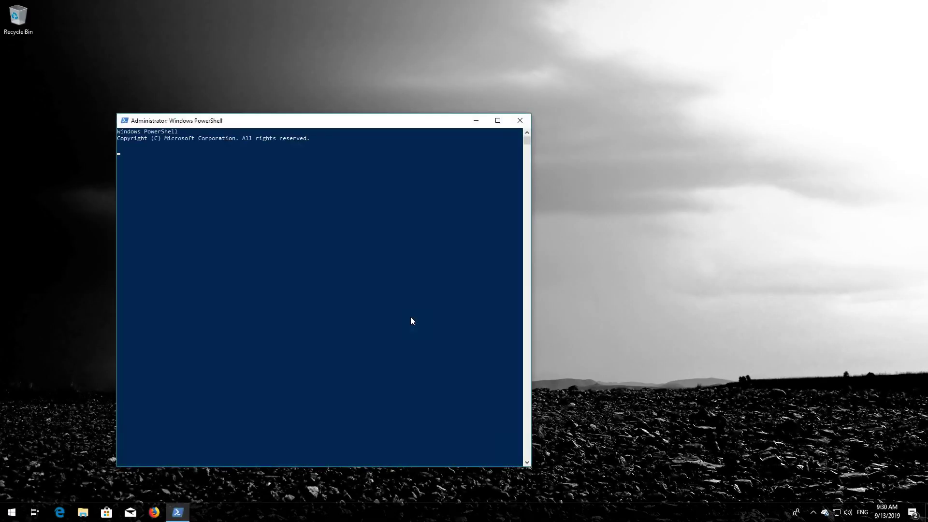
Trigger the update with the PowerShell command "wuauclt.exe /updatenow" and close PowerShell with "exit".
drag(313, 121, 468, 83)
text(wuau)
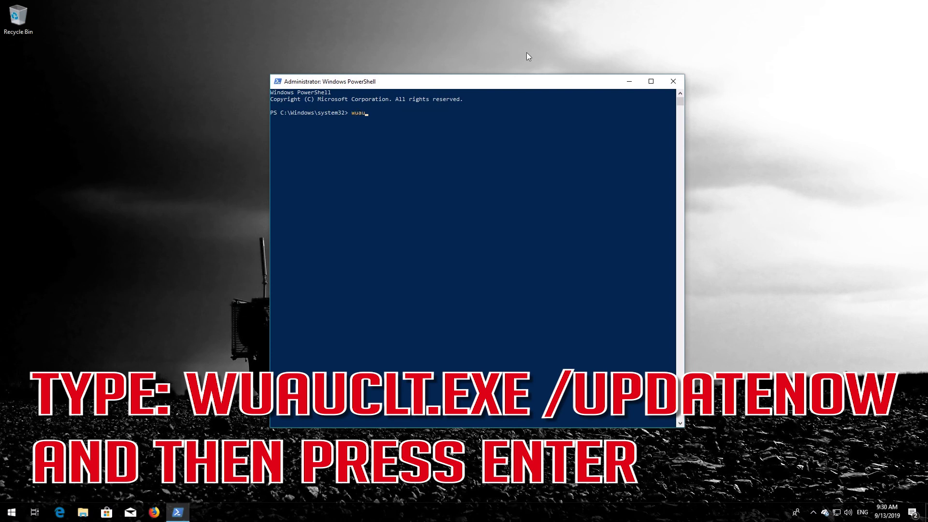
text(clt.exe /up)
text(datenow)
key(Return)
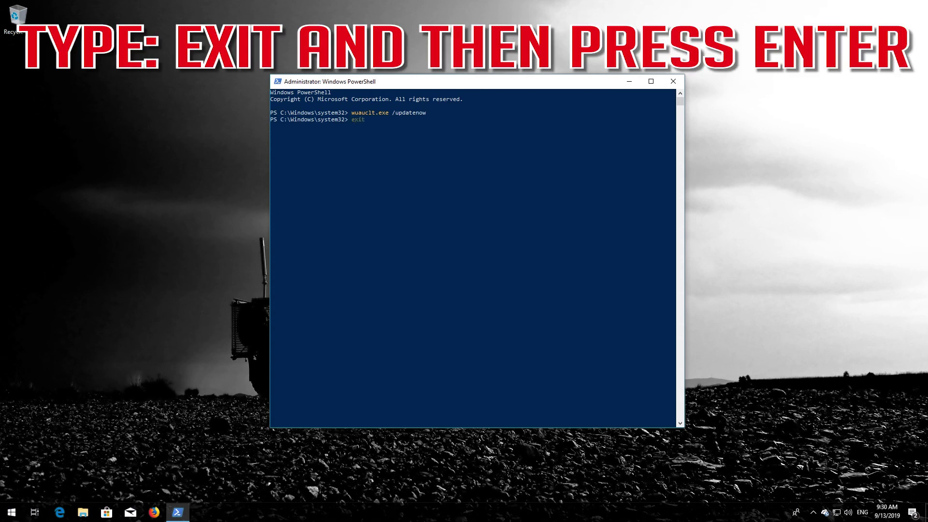
text(exit)
key(Return)
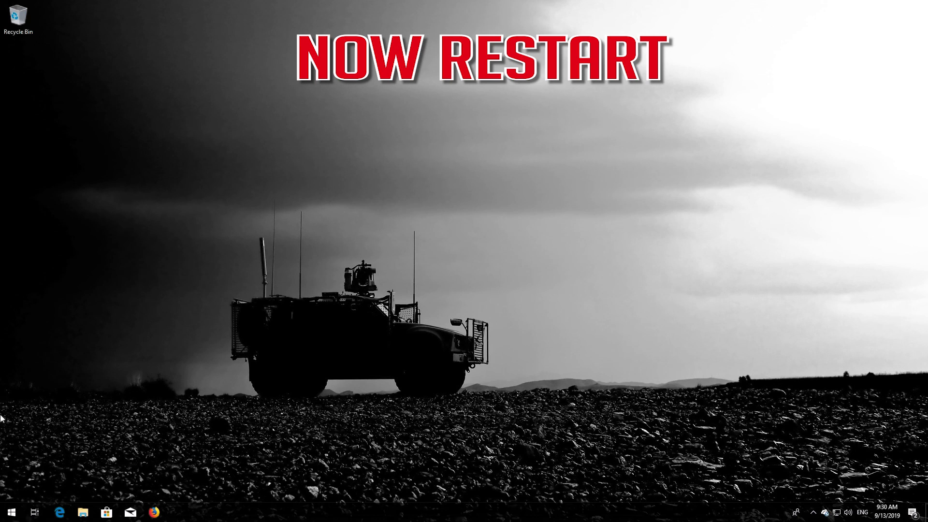
Restart the computer from the Windows power options.
click(10, 512)
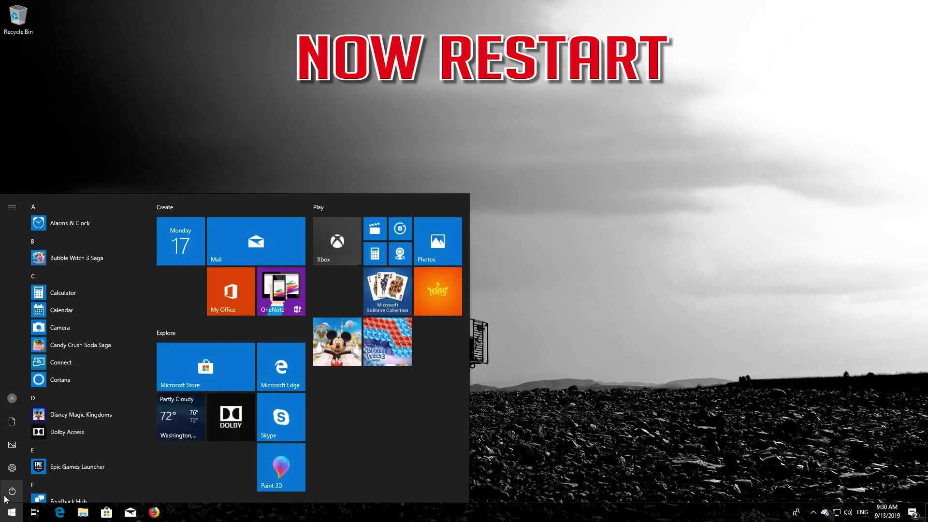
click(6, 497)
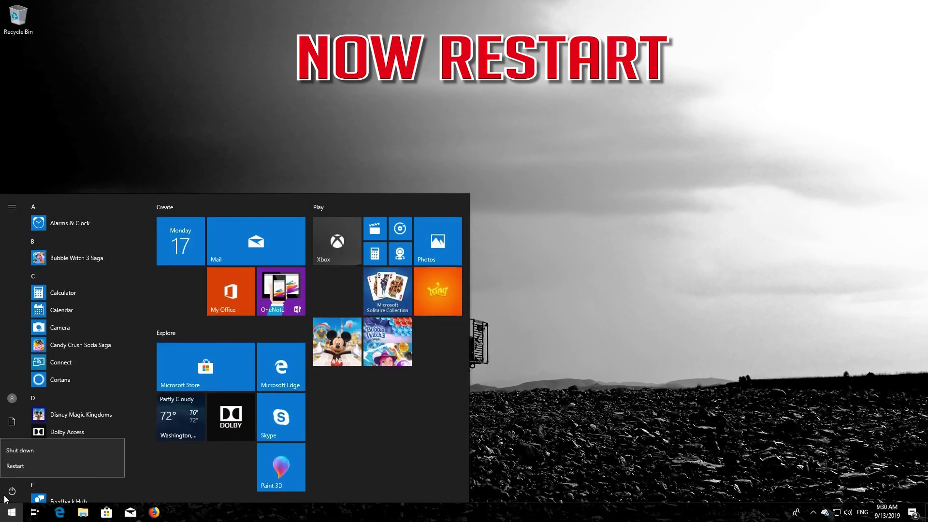
click(25, 465)
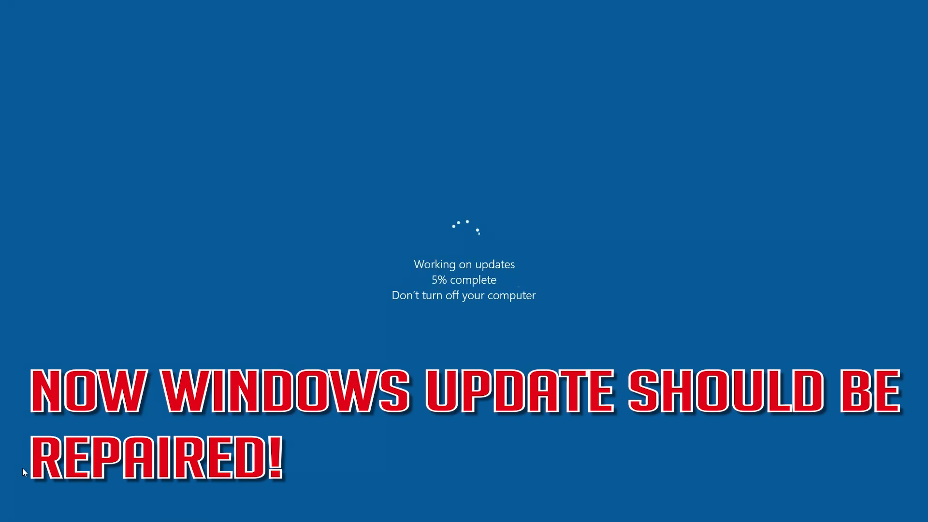